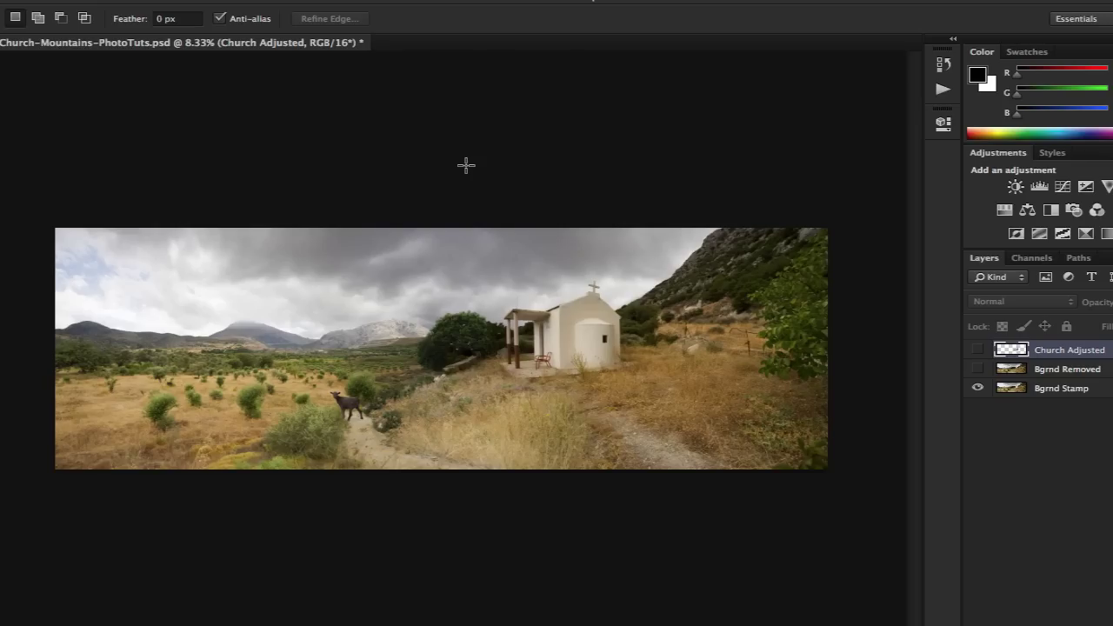
Zoom in on the church and back out, then turn the Bgrnd Removed layer back on.
key("super+space")
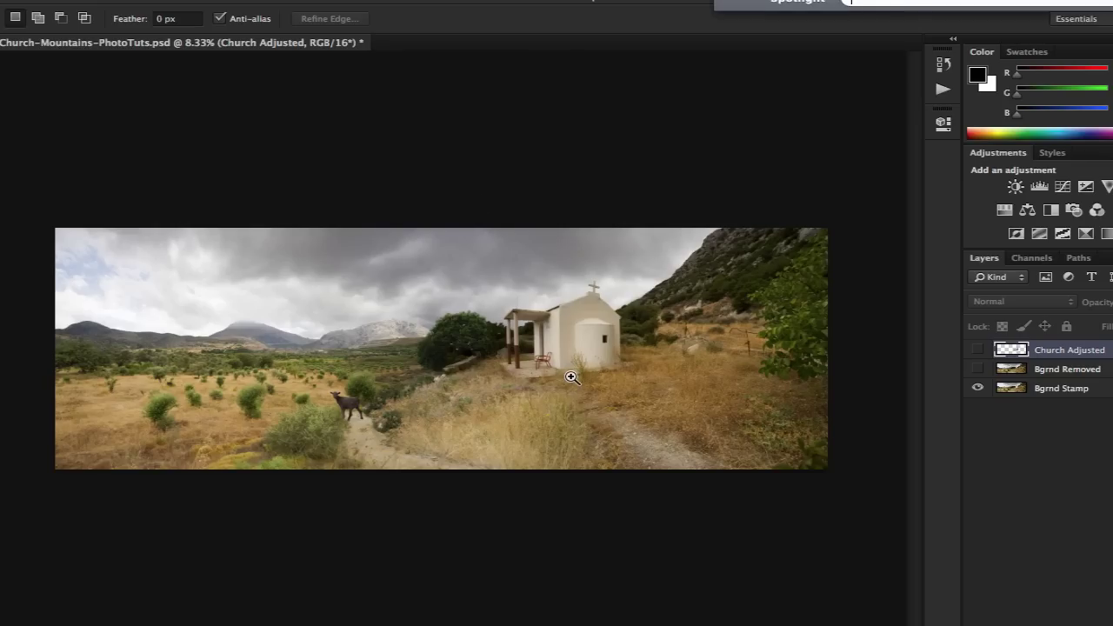
left_click_drag(571, 376, 591, 364)
key("super+space")
key("super+space")
left_click_drag(549, 310, 443, 154)
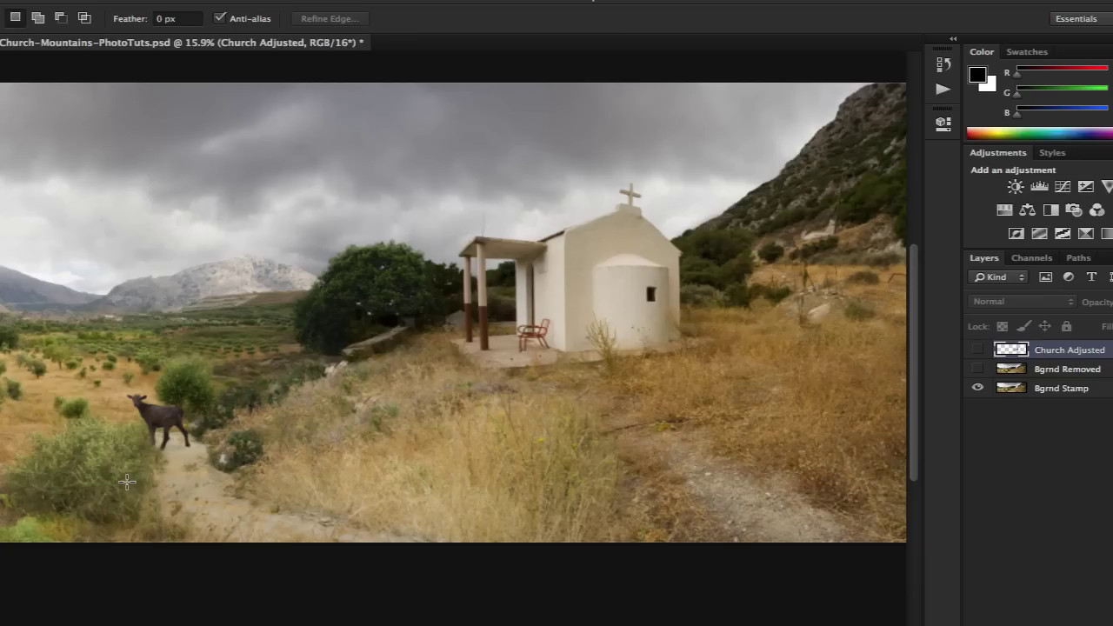
key("super+space")
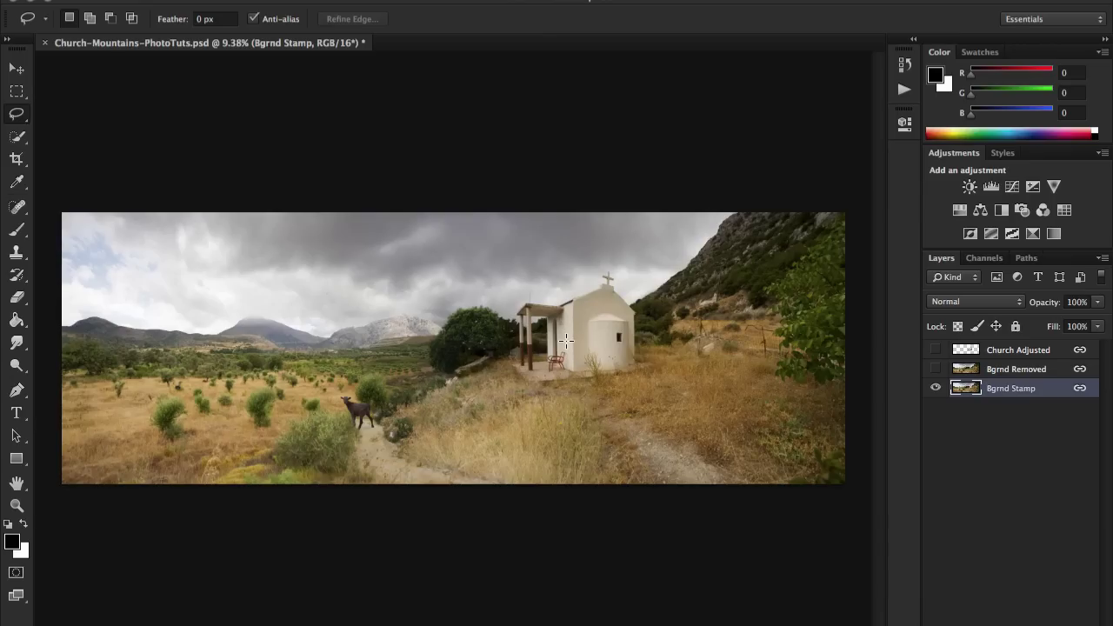
left_click(935, 369)
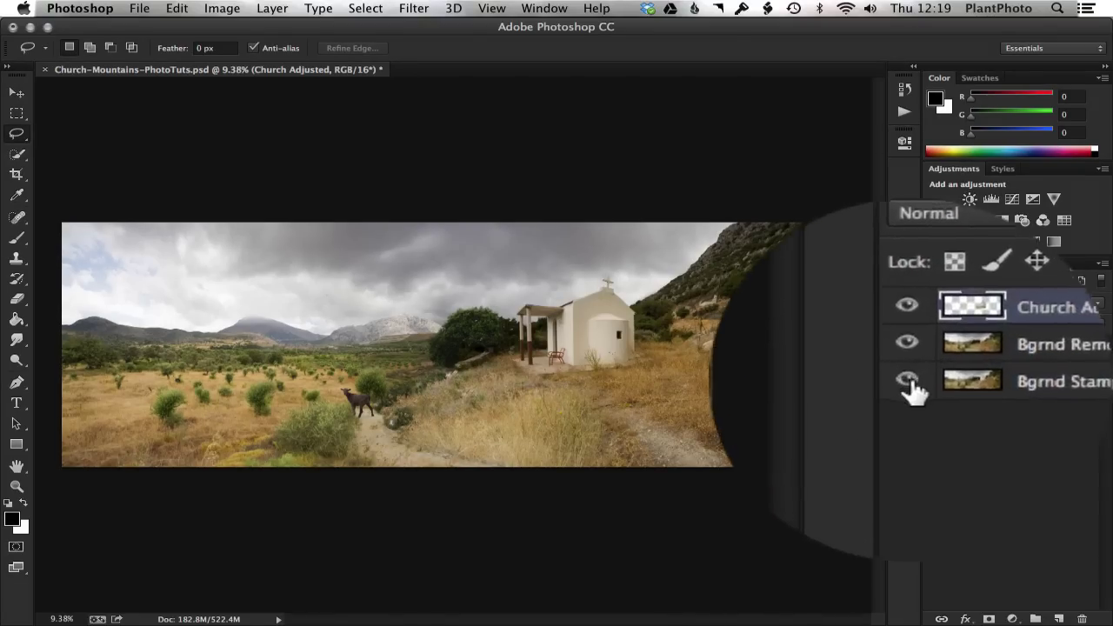
left_click(911, 386, "alt")
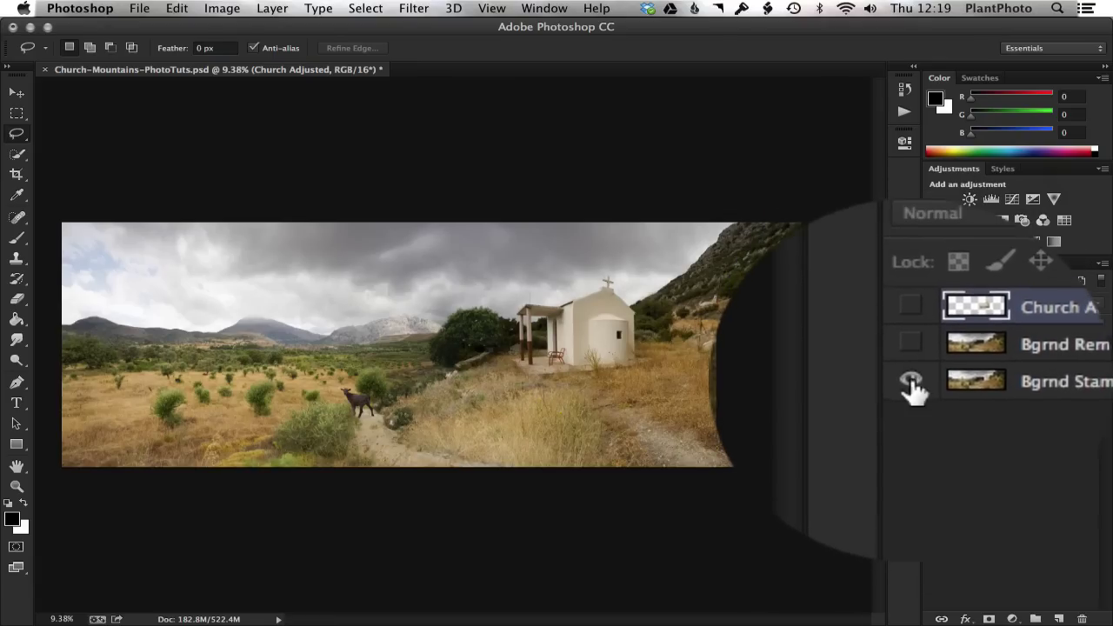
left_click(913, 370)
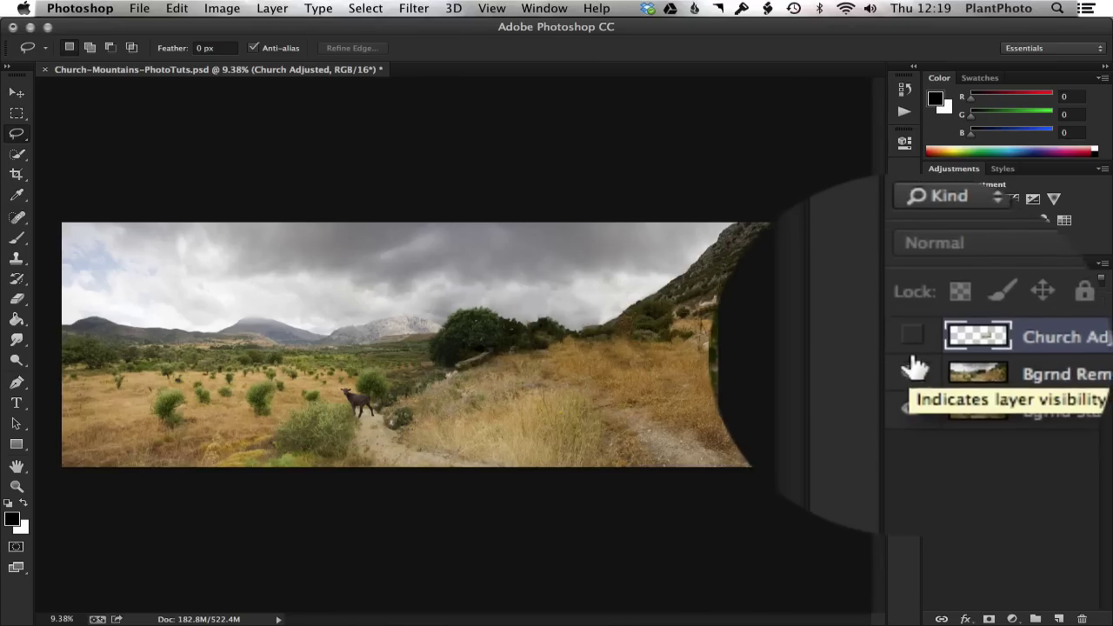
left_click(913, 330)
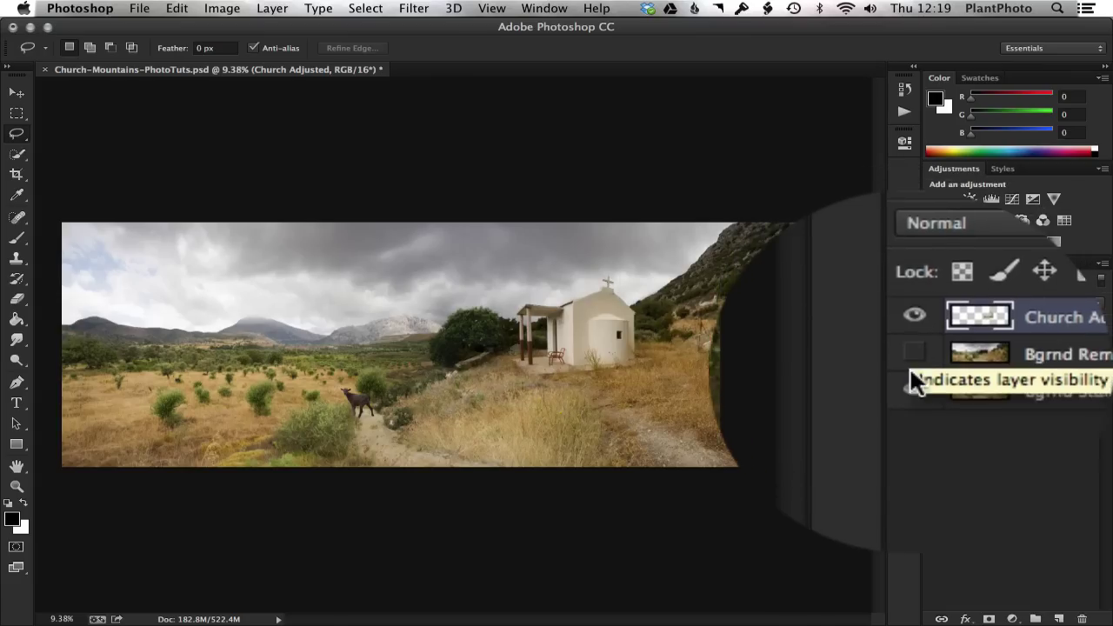
left_click(915, 386)
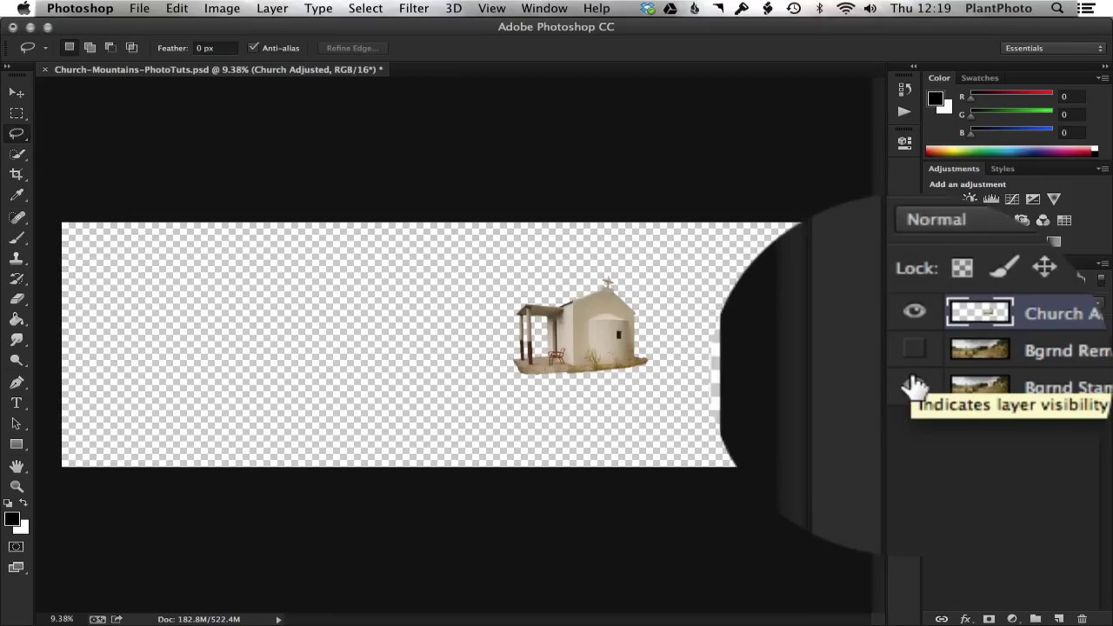
left_click(915, 386)
left_click(917, 372)
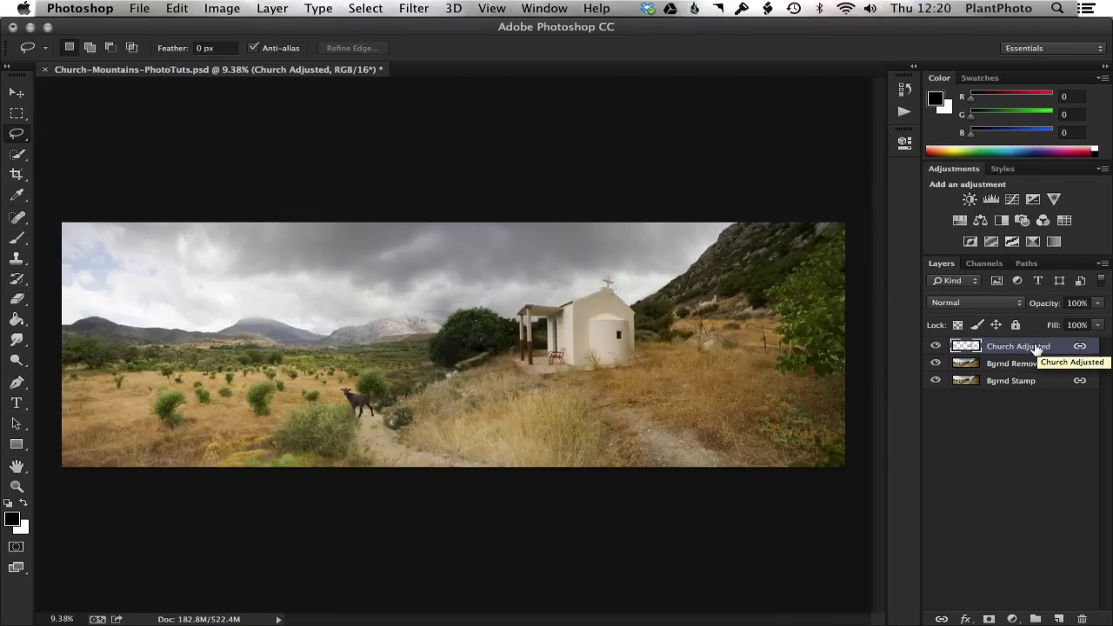
Duplicate Church Adjusted with Cmd+J and leave the Church Adjusted copy layer selected.
key("super+j")
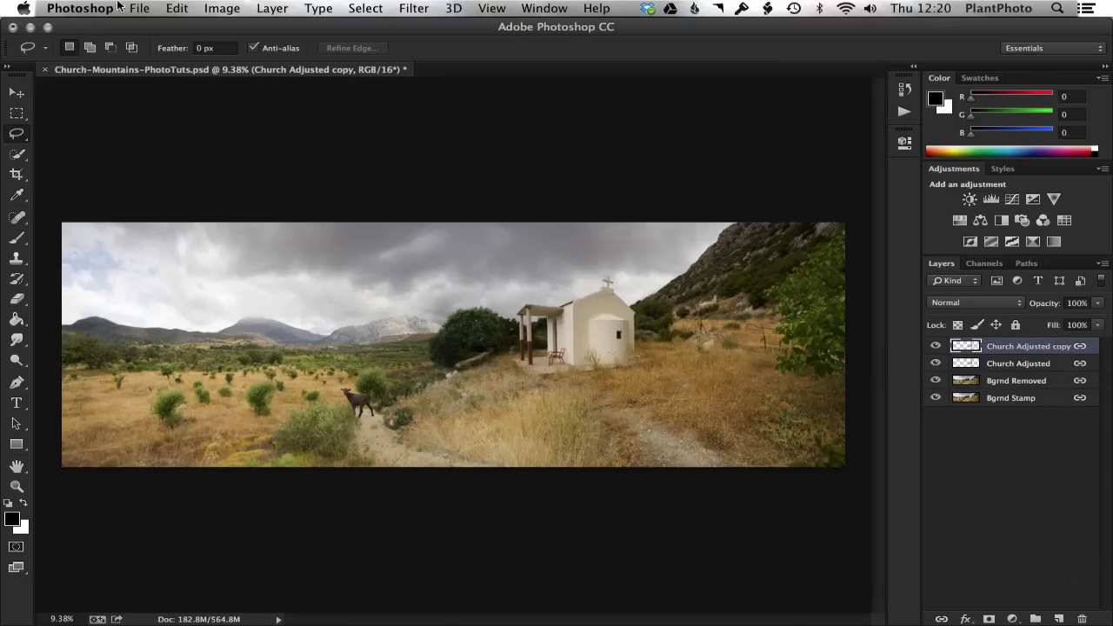
left_click(166, 10)
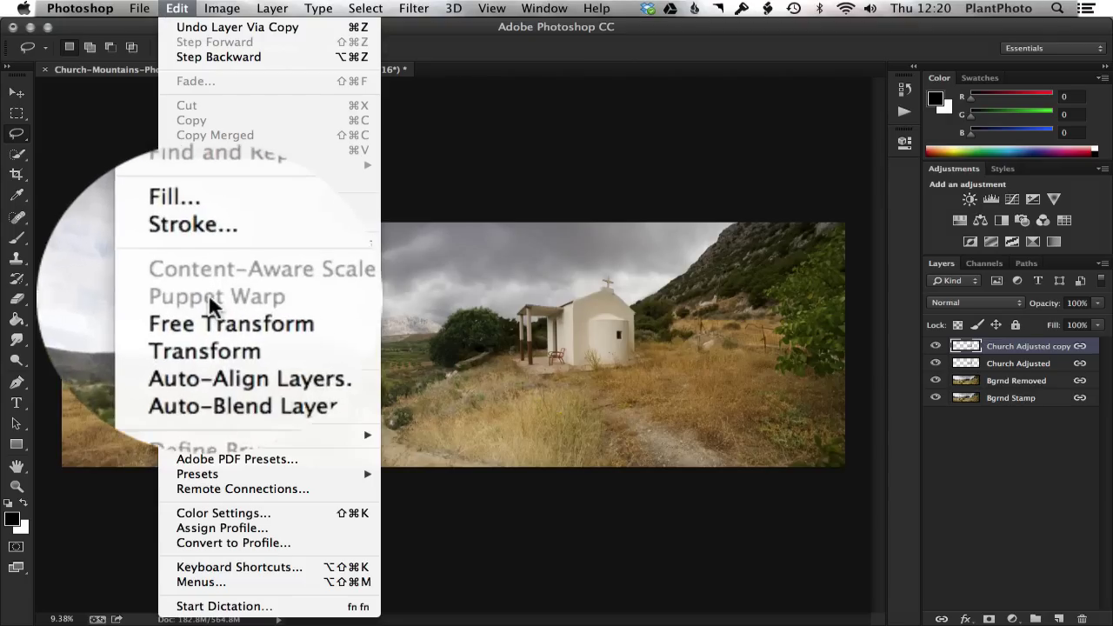
key("Escape")
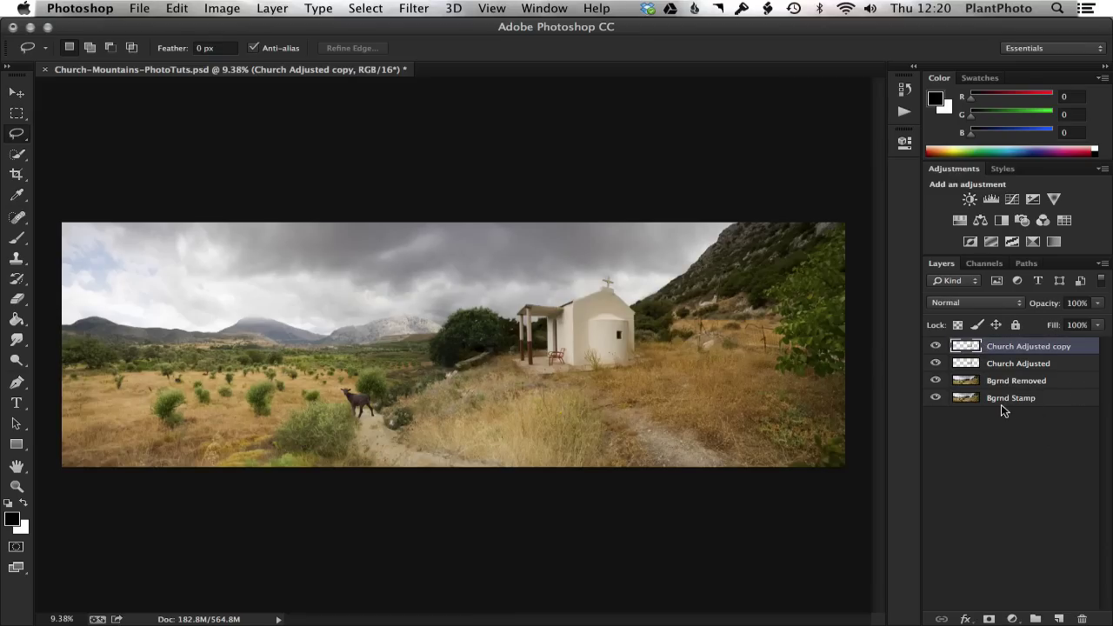
left_click(1076, 366)
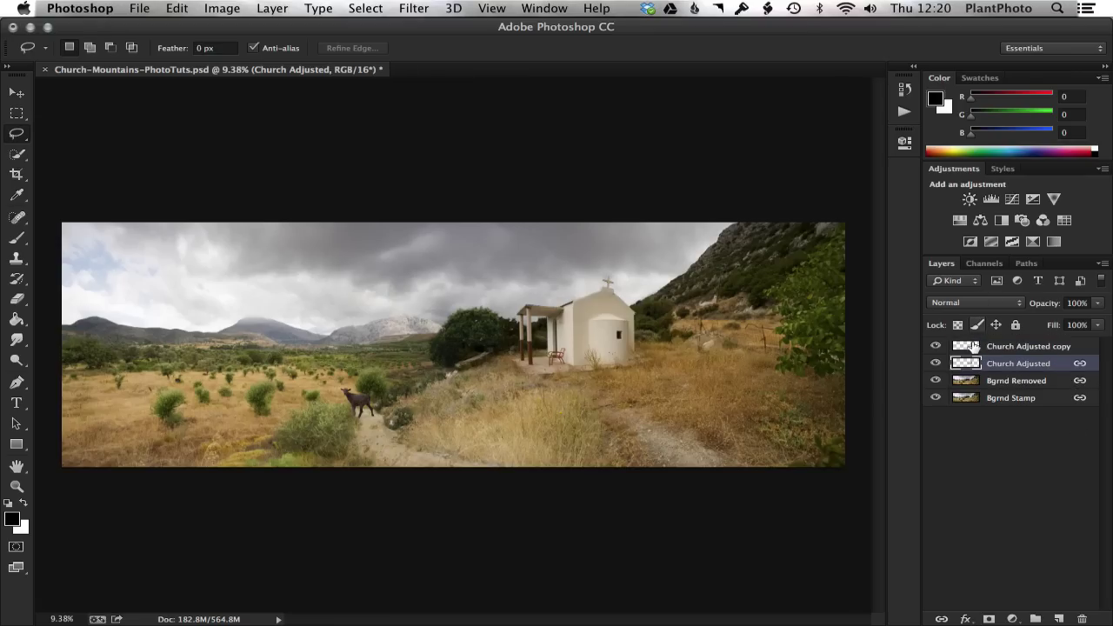
left_click(967, 349)
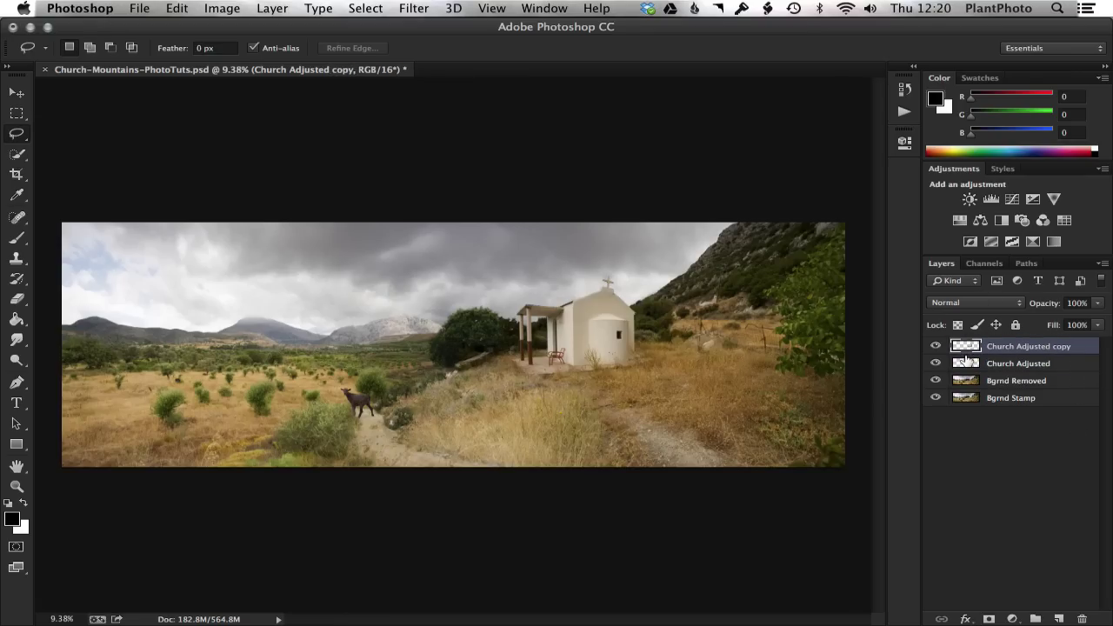
Apply Edit > Puppet Warp to the Church Adjusted copy, ending with Show Mesh on.
left_click(181, 8)
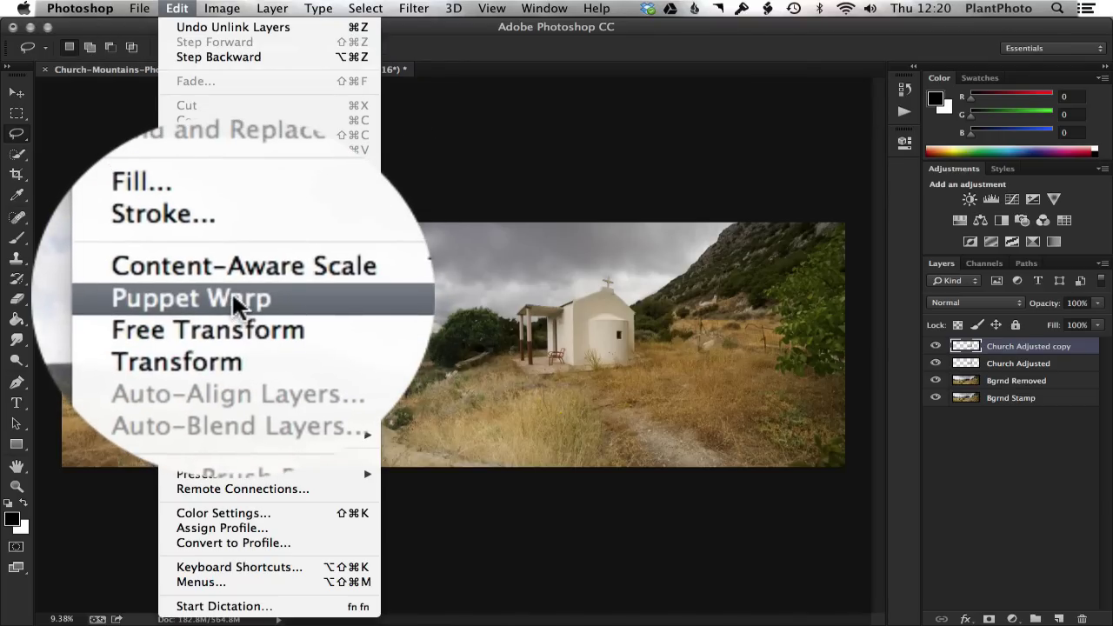
left_click(233, 296)
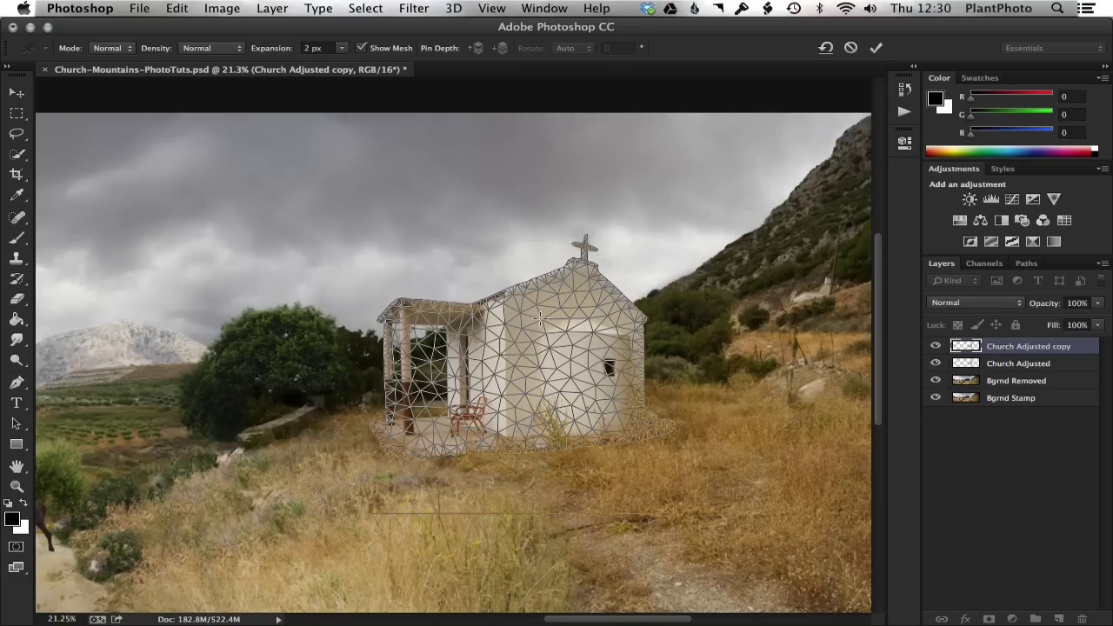
left_click(362, 49)
left_click(362, 49)
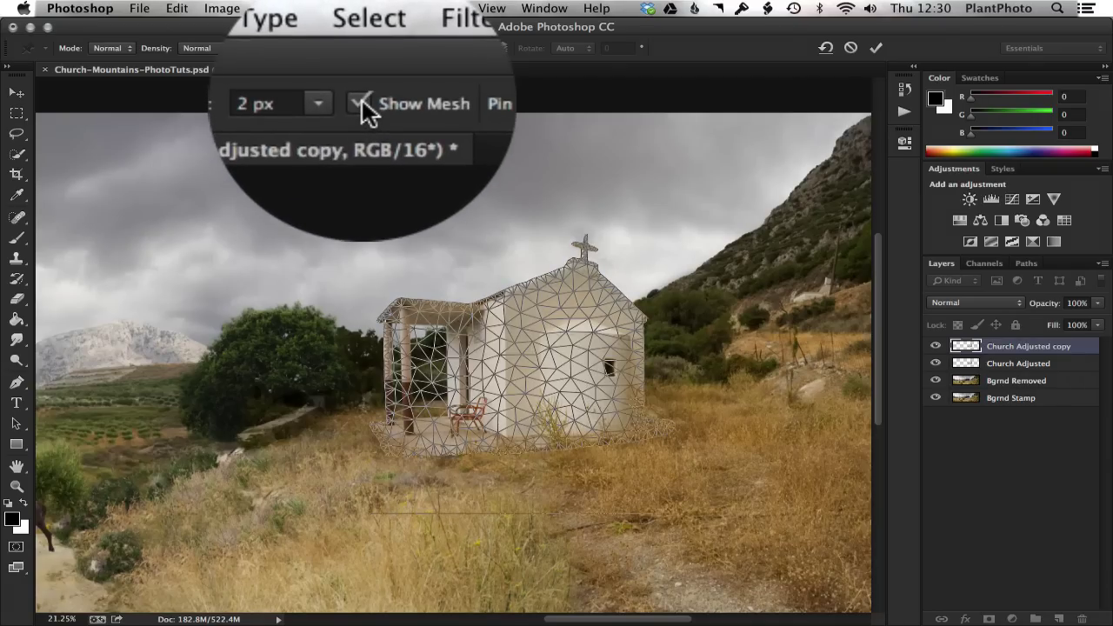
left_click(362, 49)
left_click(362, 49)
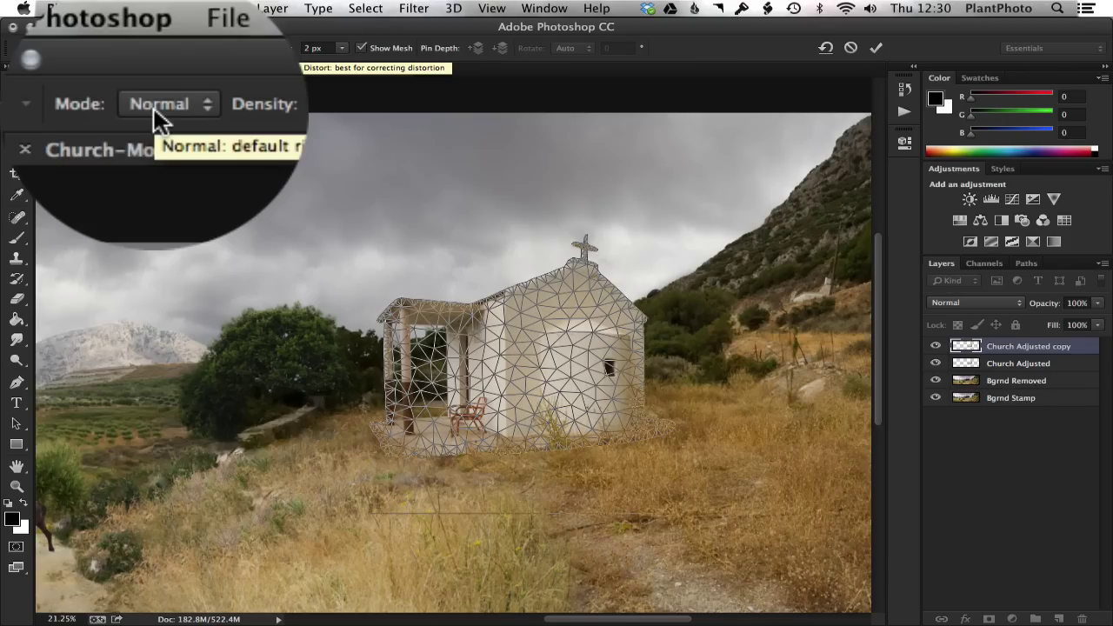
Try Distort mode, return to Normal, set density to More Points and zoom onto the church.
left_click(154, 109)
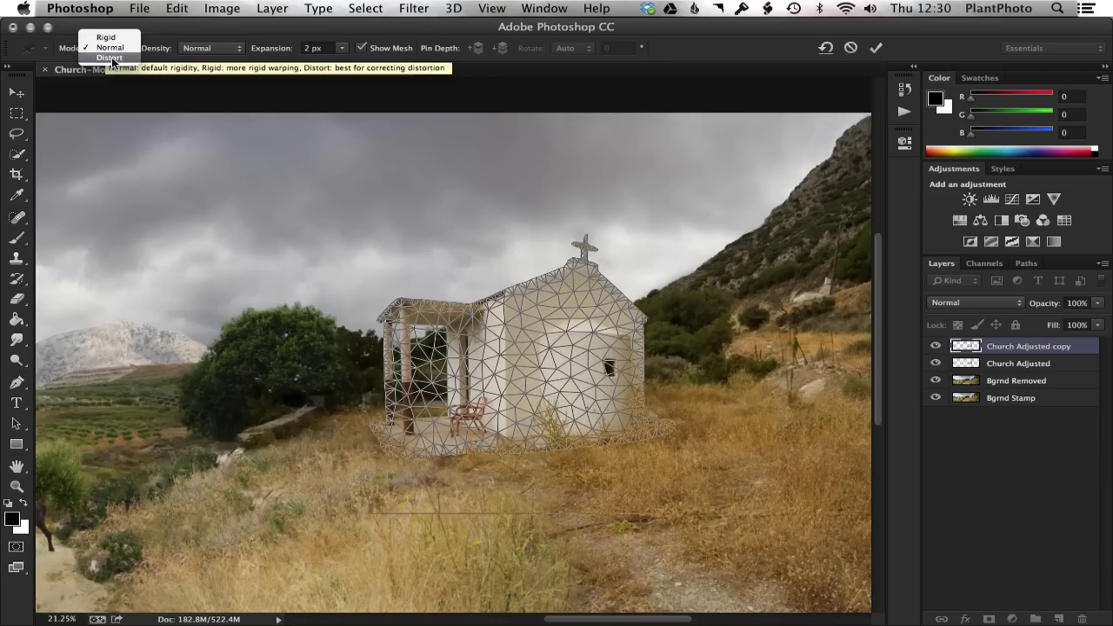
left_click(111, 58)
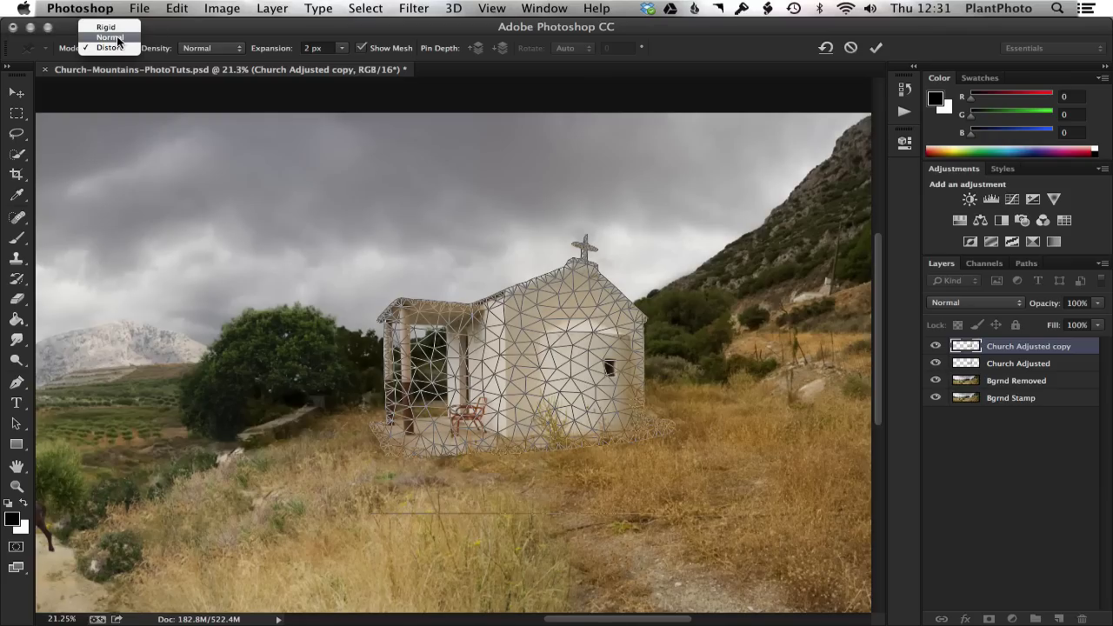
left_click(117, 37)
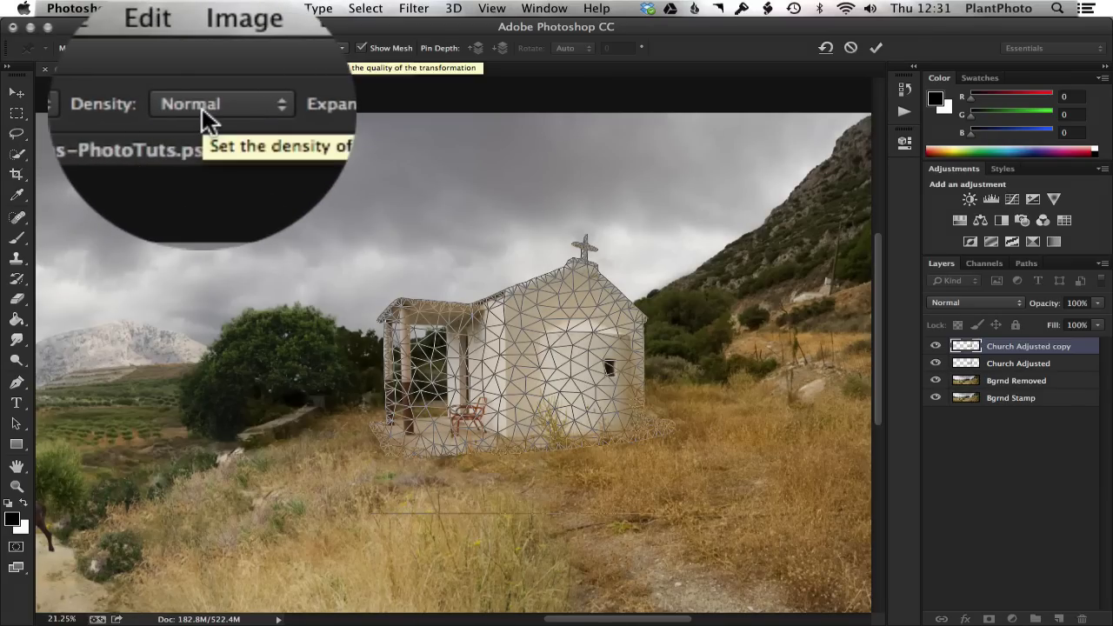
left_click(202, 108)
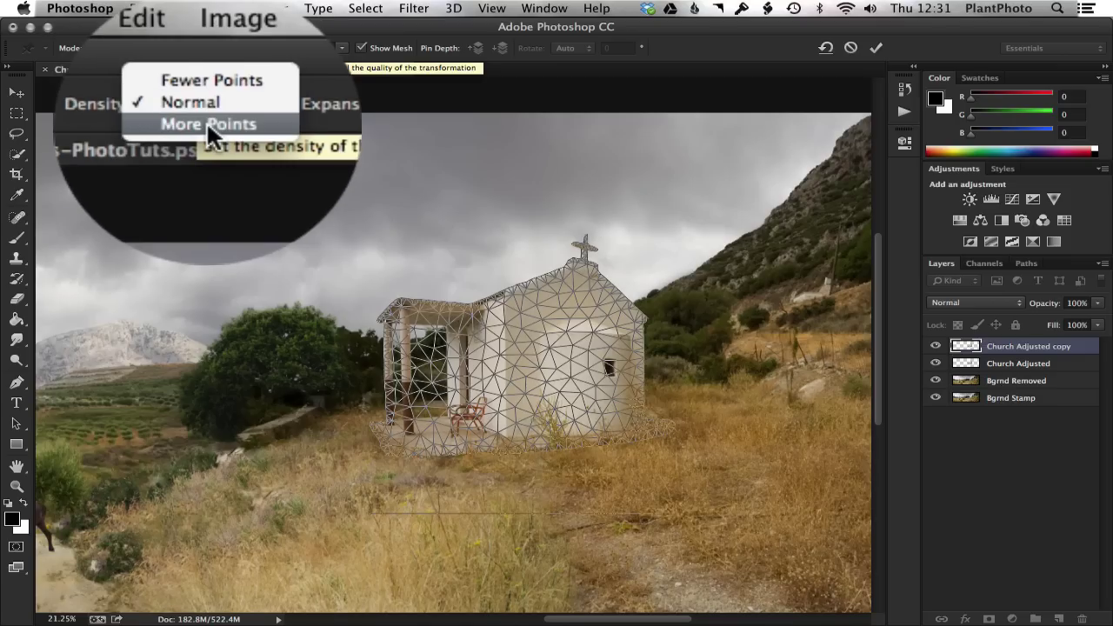
left_click(207, 122)
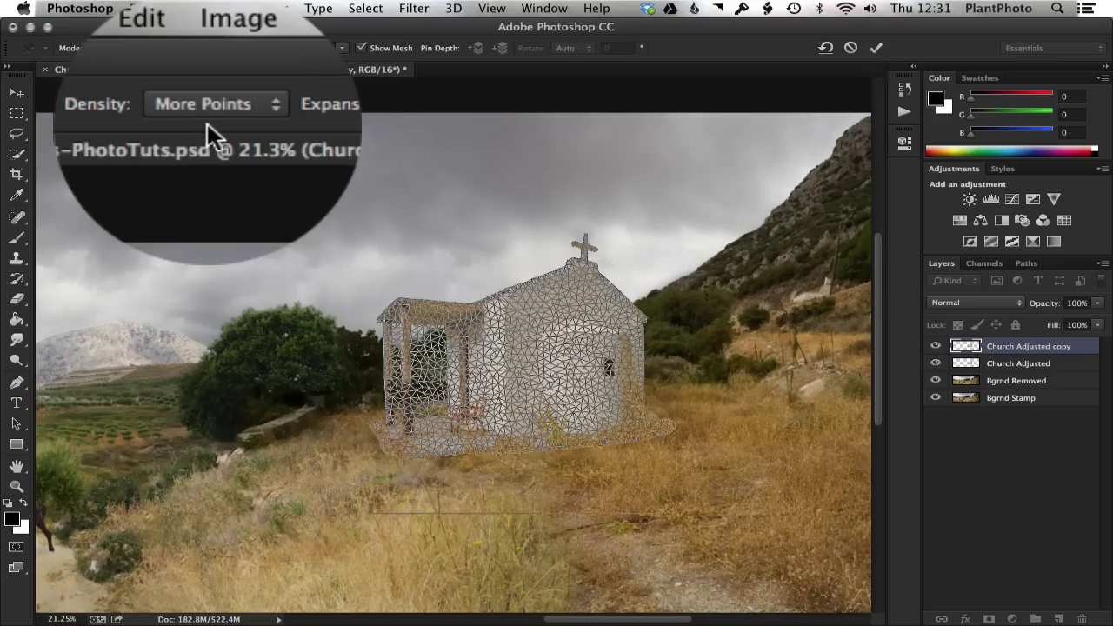
key("super+space")
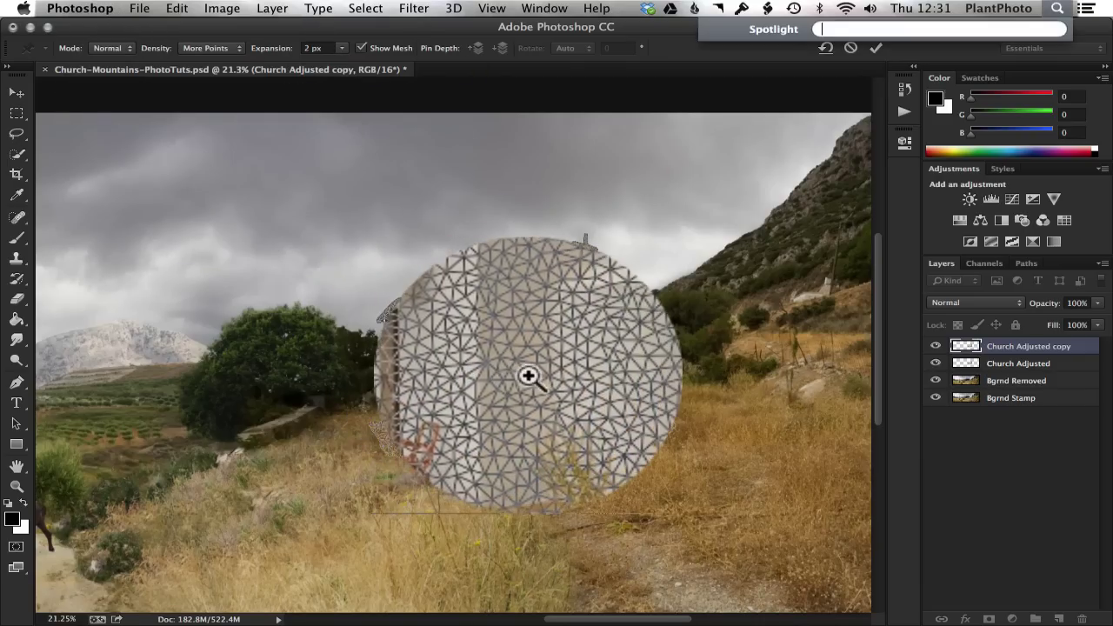
left_click(539, 383)
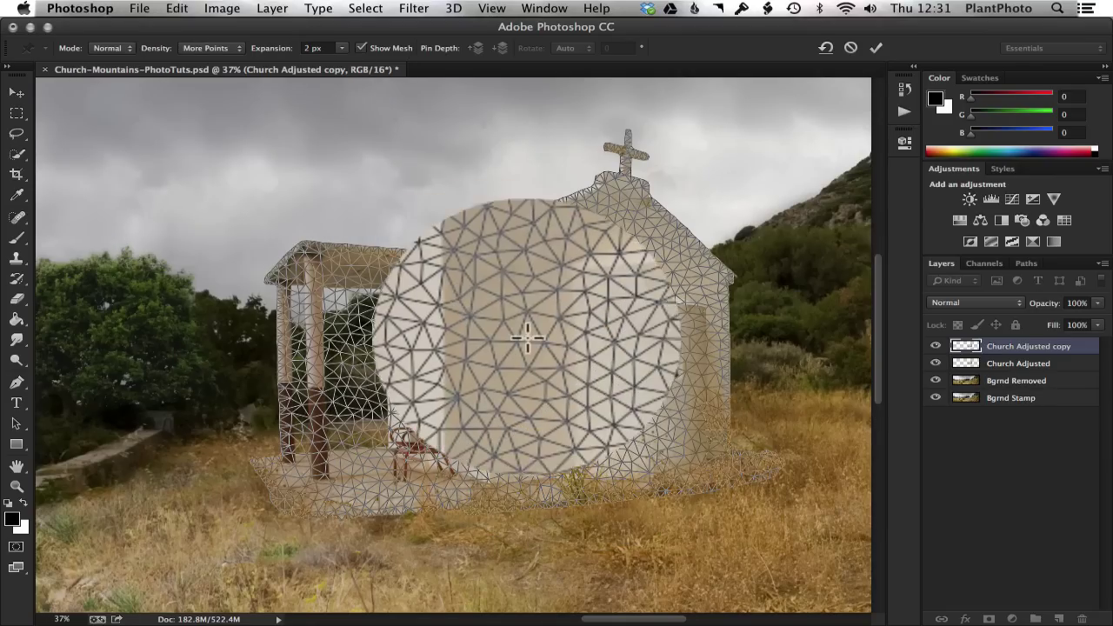
Compare Fewer Points and Normal mesh density, finally settling on More Points.
left_click(202, 49)
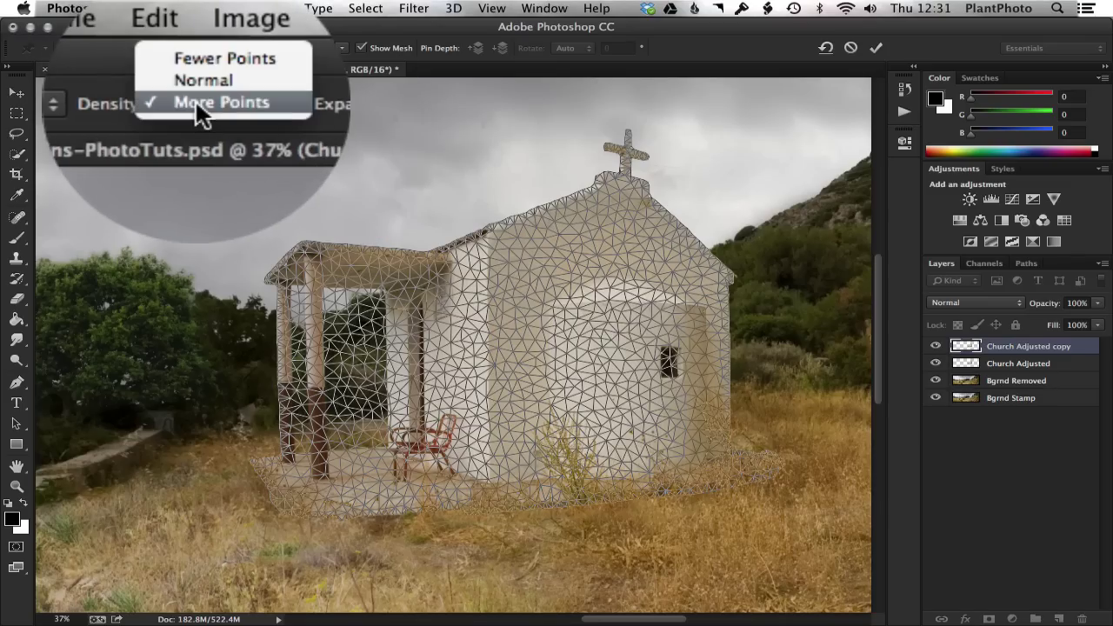
left_click(200, 53)
left_click(205, 51)
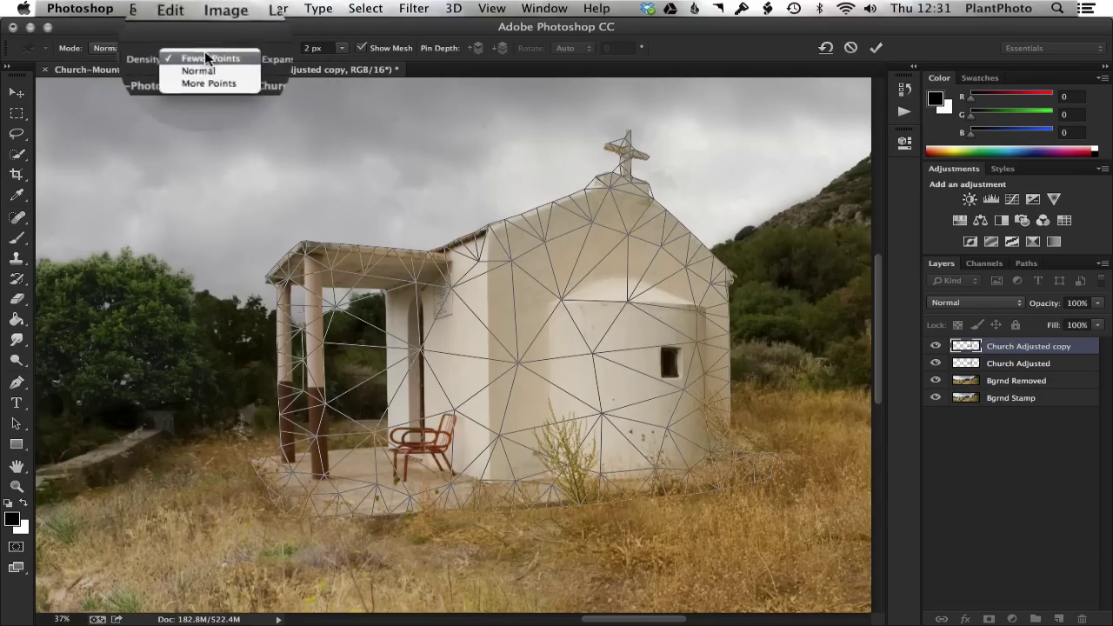
left_click(199, 62)
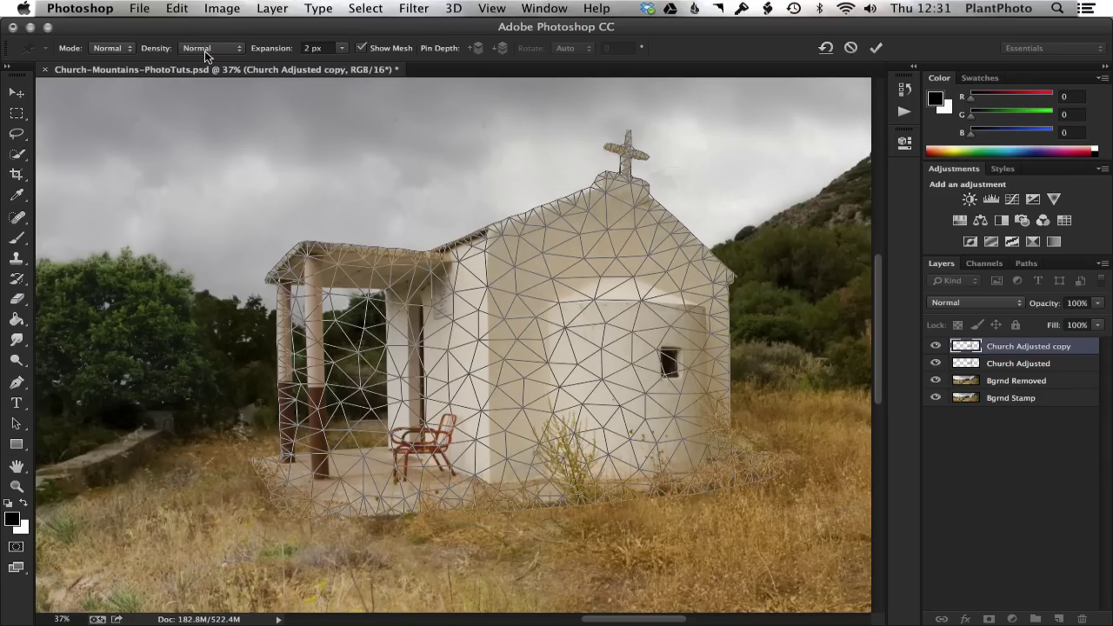
left_click(204, 51)
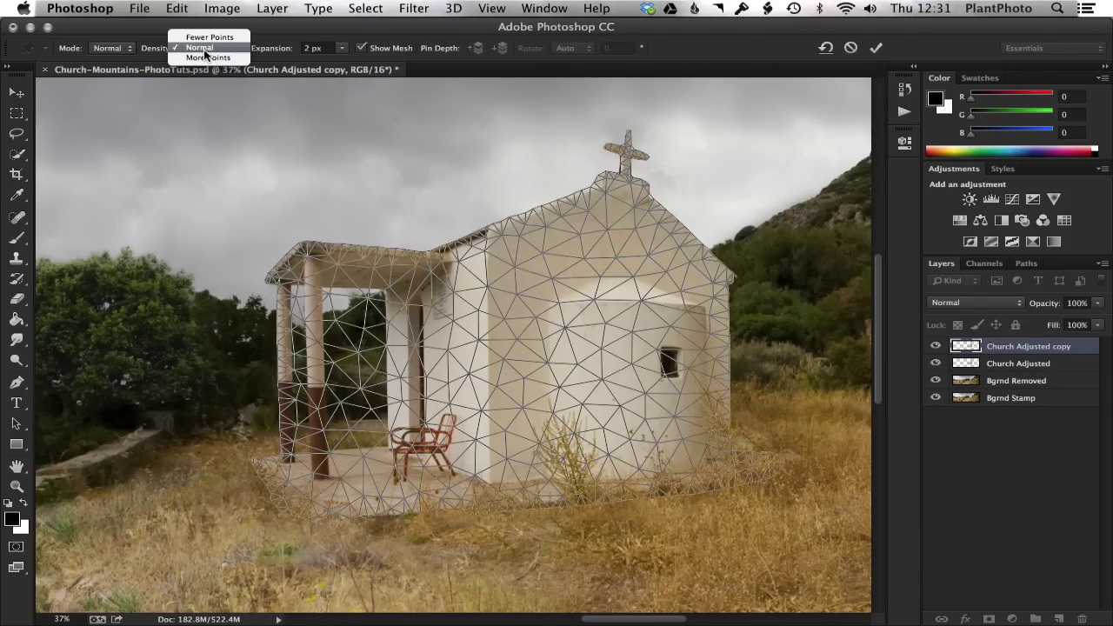
left_click(204, 49)
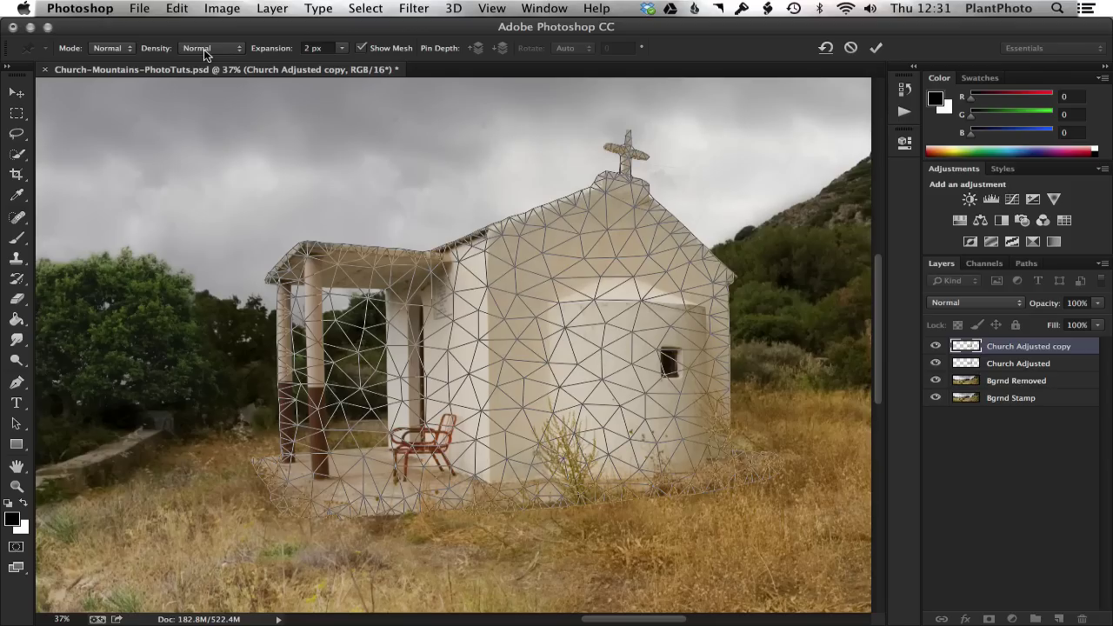
left_click(205, 54)
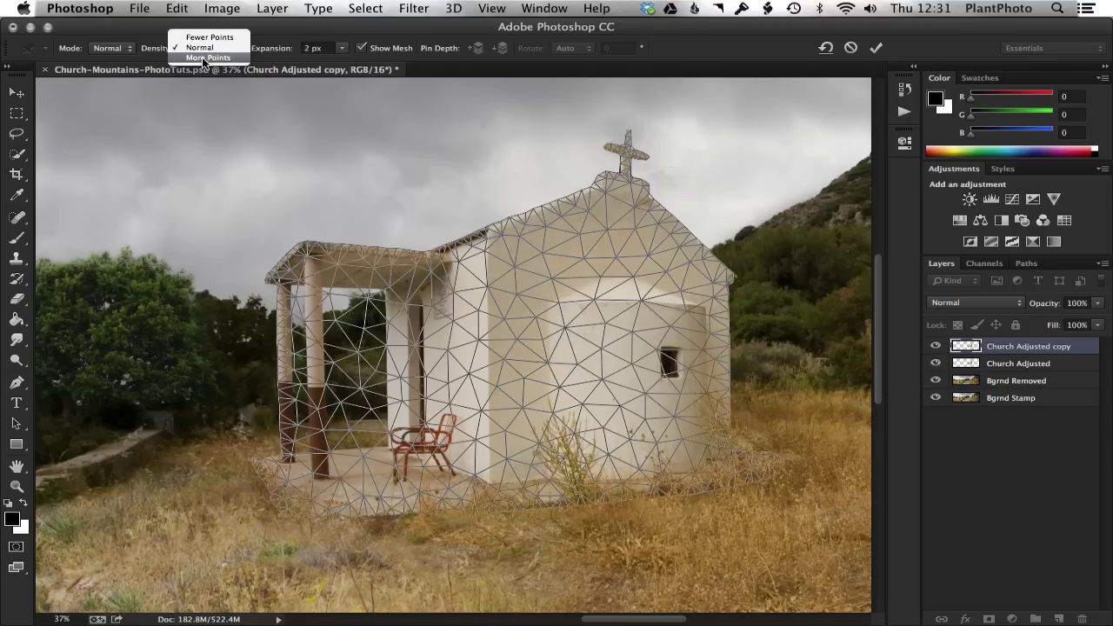
left_click(202, 58)
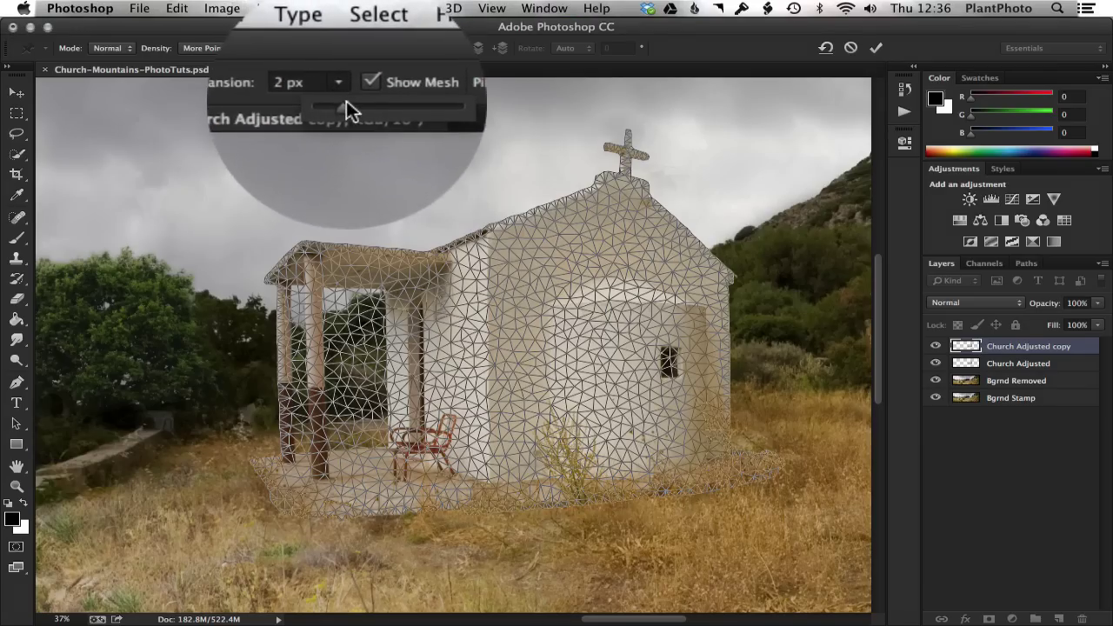
mouse_move(345, 107)
left_mouse_down()
mouse_move(376, 110)
mouse_move(334, 106)
mouse_move(344, 106)
left_mouse_up()
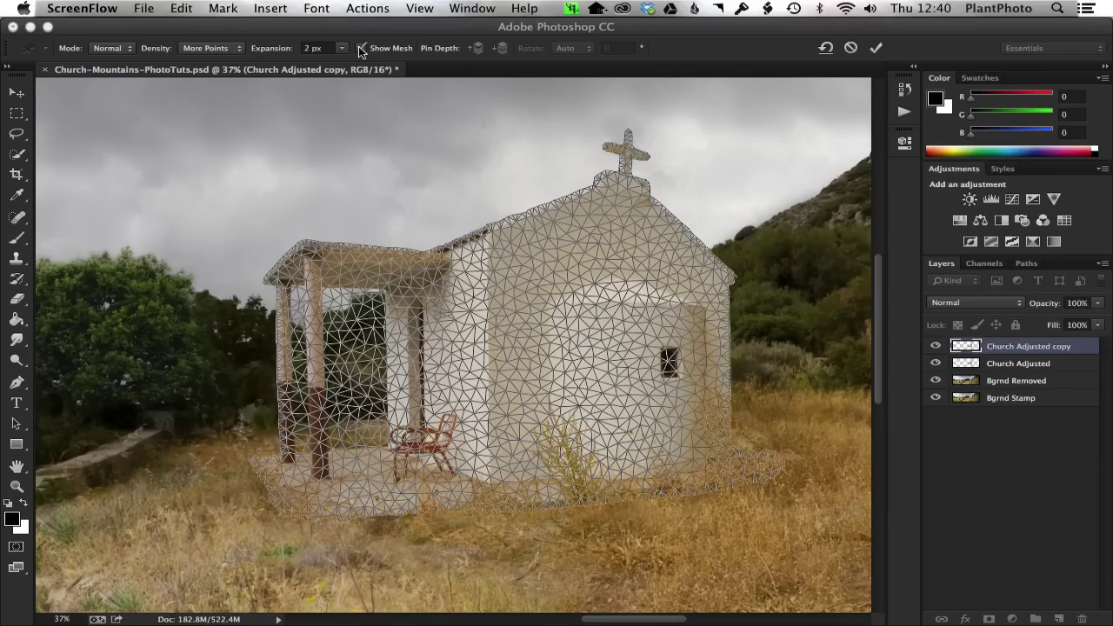
Toggle Show Mesh repeatedly to inspect the church, ending with the mesh hidden.
left_click(361, 48)
left_click(361, 48)
left_click(361, 48)
left_click(361, 48)
left_click(361, 48)
left_click(361, 48)
left_click(361, 47)
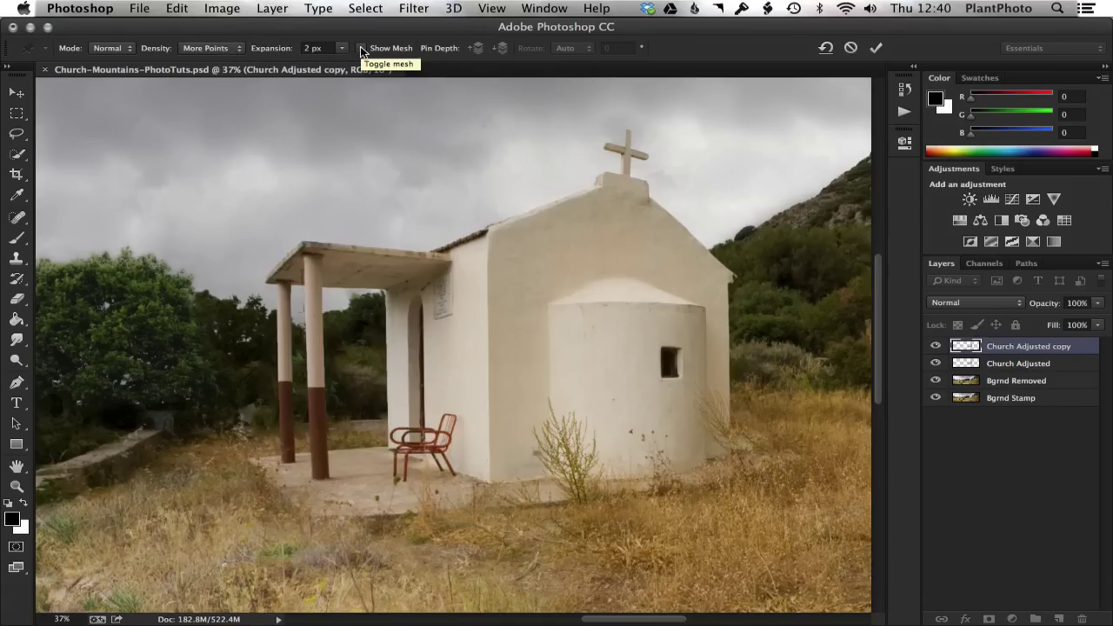
left_click(360, 48)
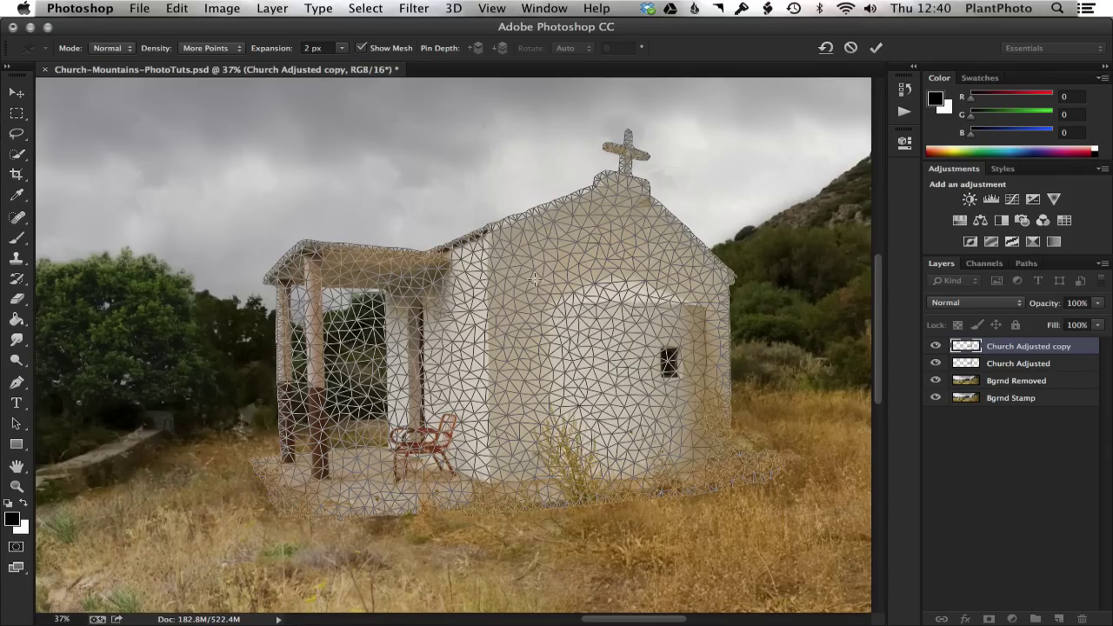
left_click(360, 47)
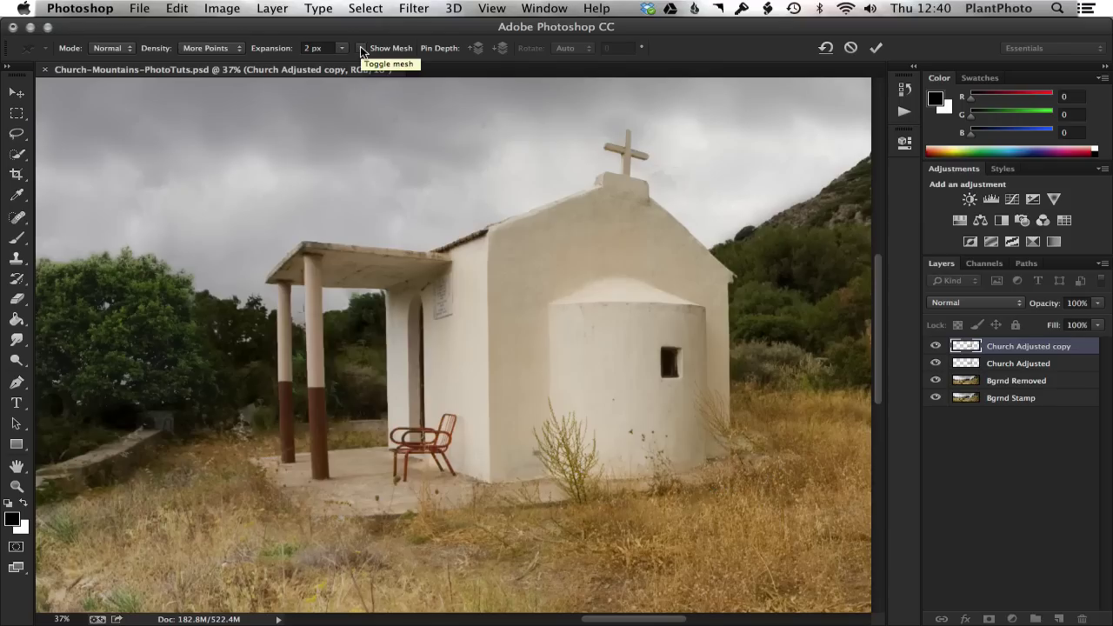
left_click(360, 46)
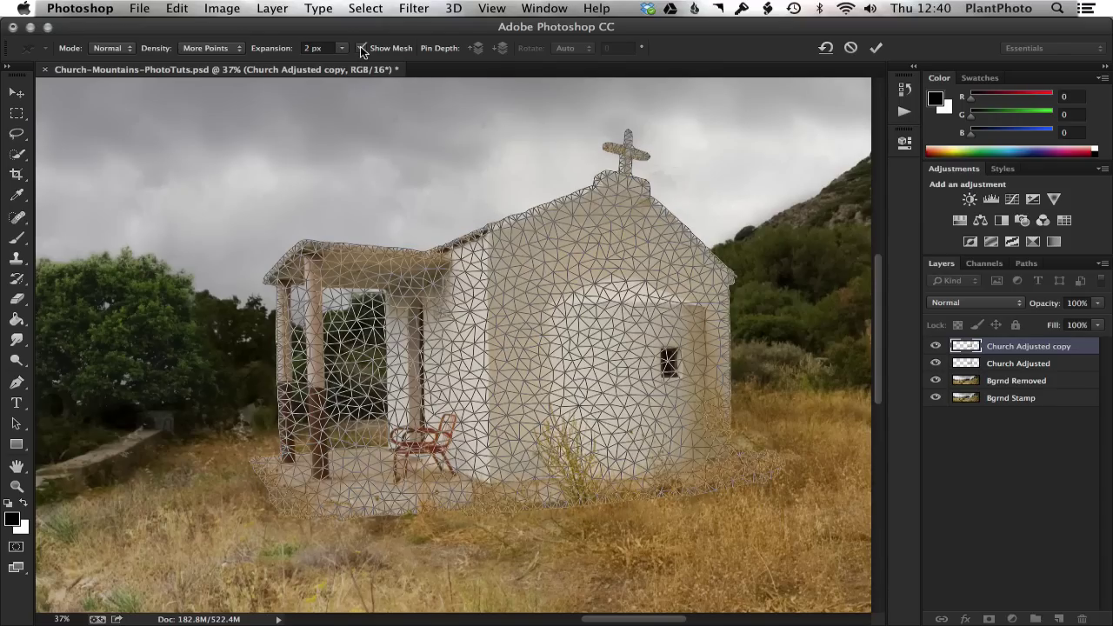
left_click(360, 47)
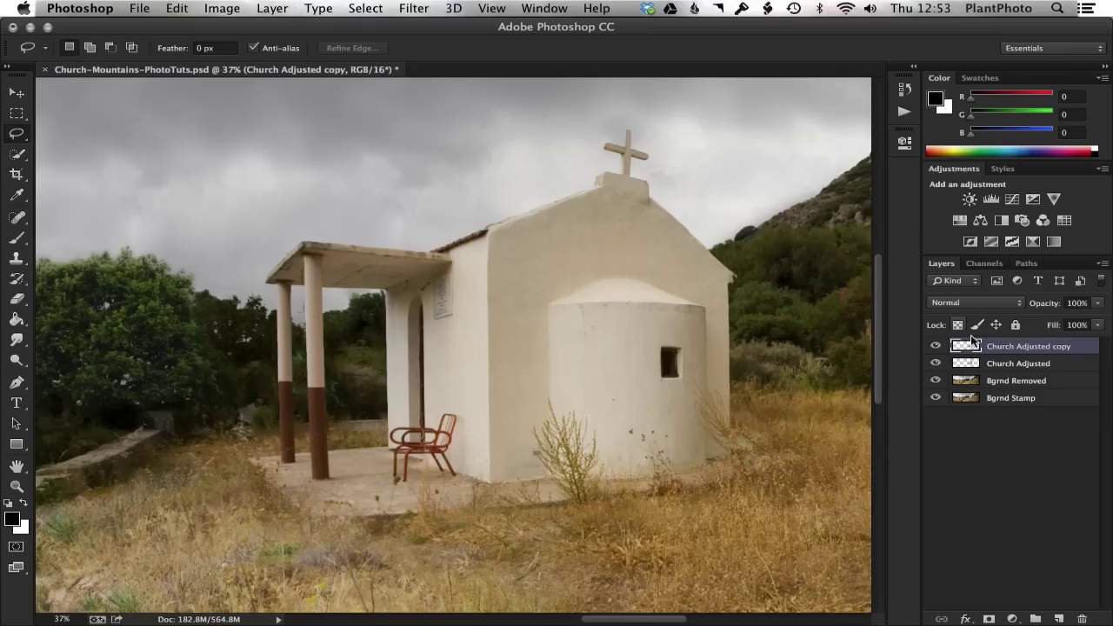
Convert the Church Adjusted copy layer to a Smart Object from its layer context menu.
right_click(1019, 355)
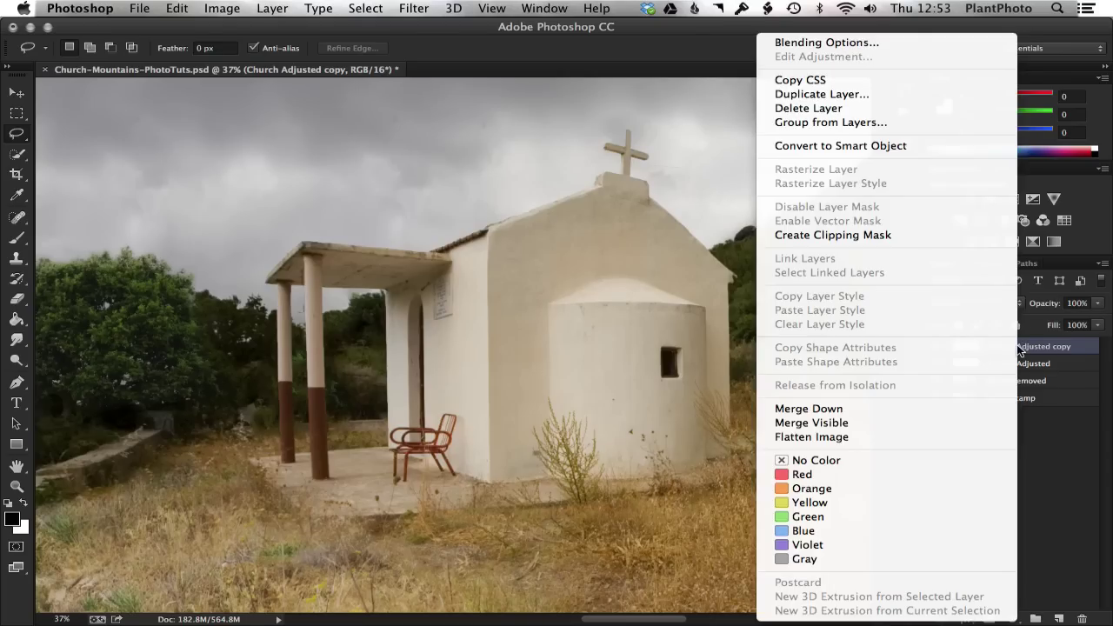
left_click(833, 144)
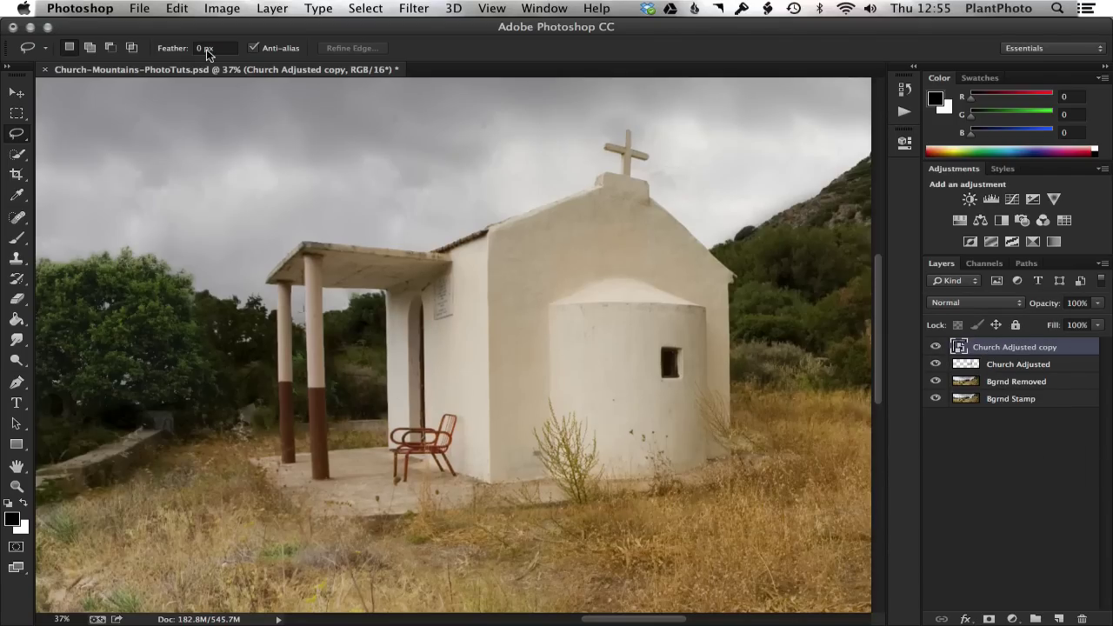
Start Puppet Warp on the smart object and pin the roof edge above the porch, nudging it slightly.
left_click(176, 8)
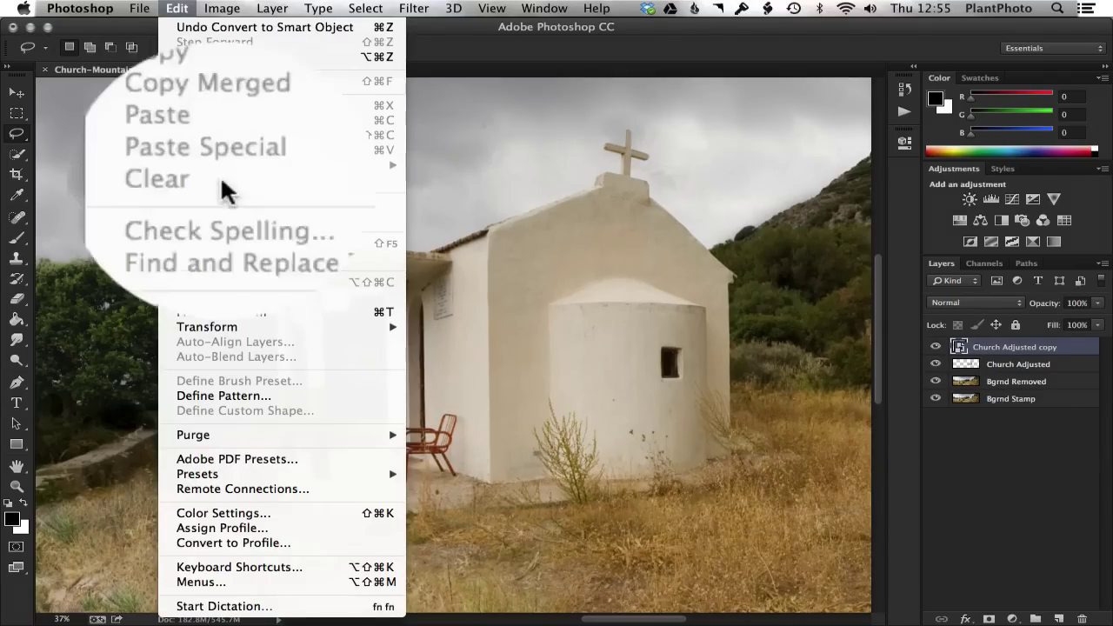
left_click(217, 297)
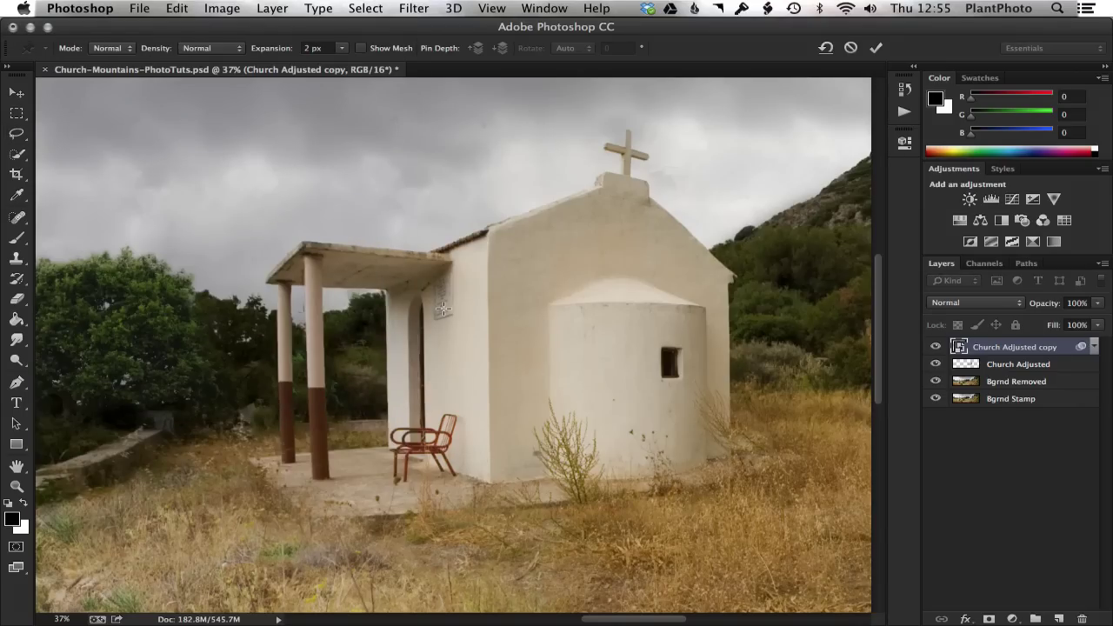
left_click(478, 219)
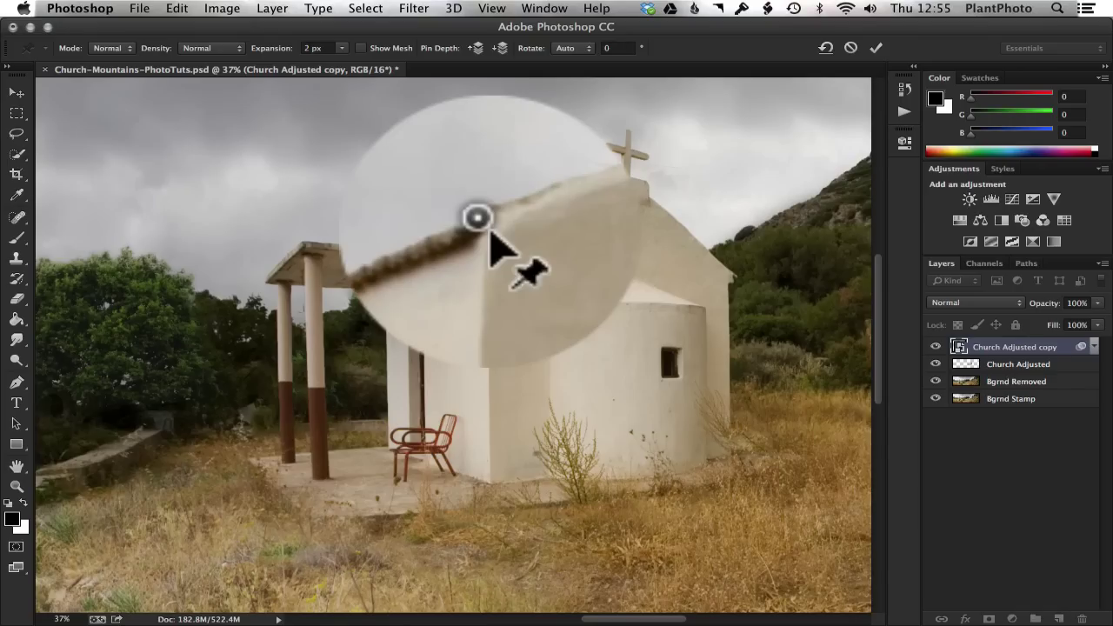
left_click_drag(477, 218, 489, 229)
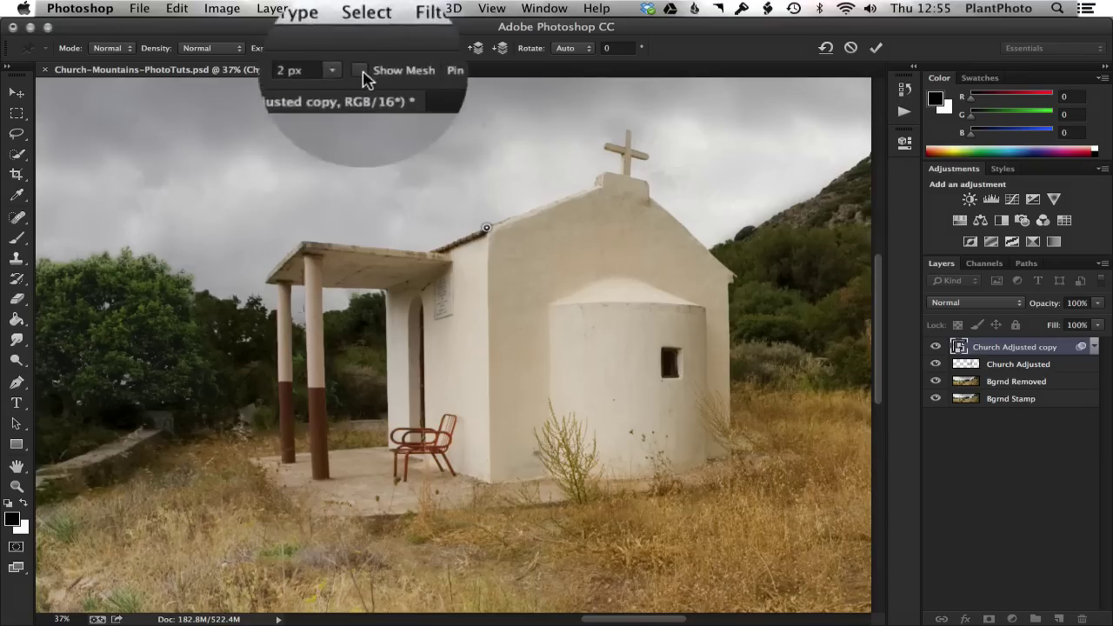
Toggle Show Mesh on and off to check the pinned church.
left_click(361, 50)
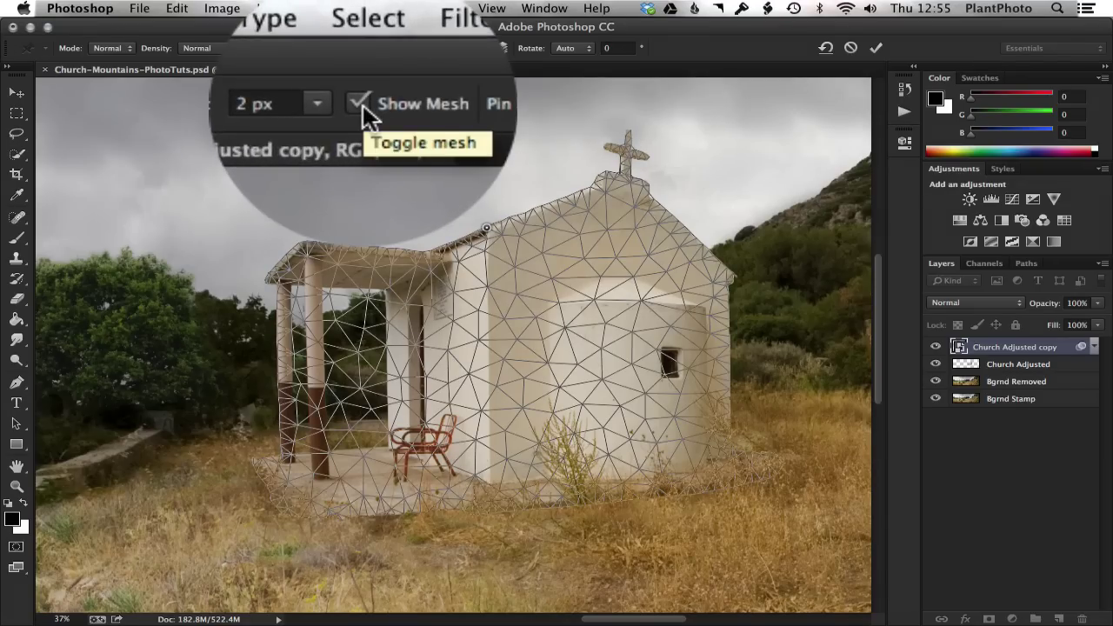
left_click(362, 50)
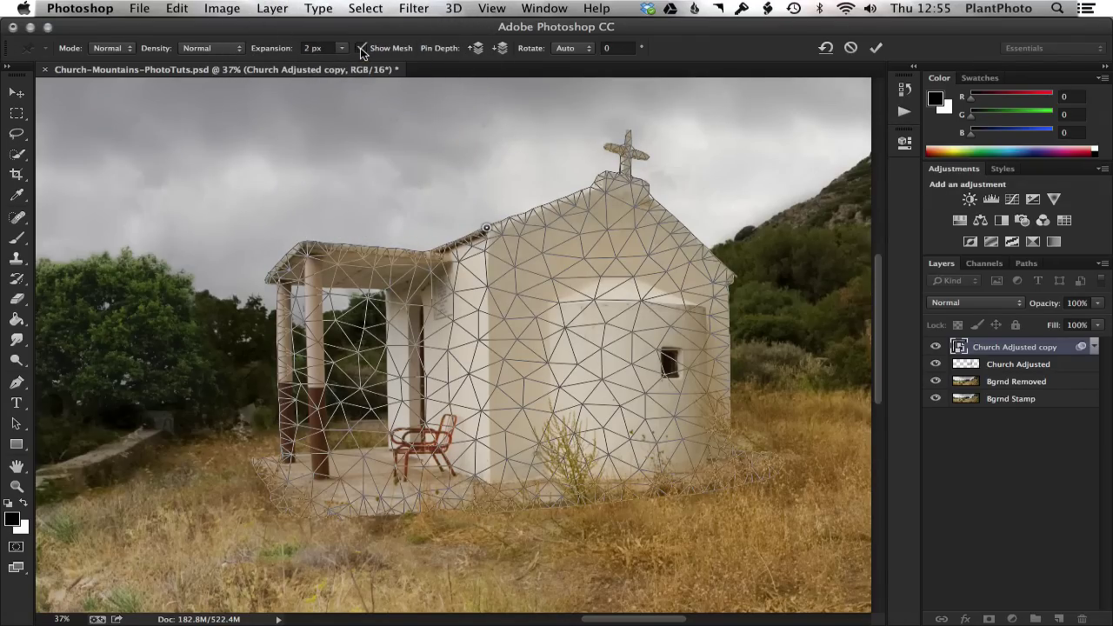
left_click(362, 50)
left_click(362, 51)
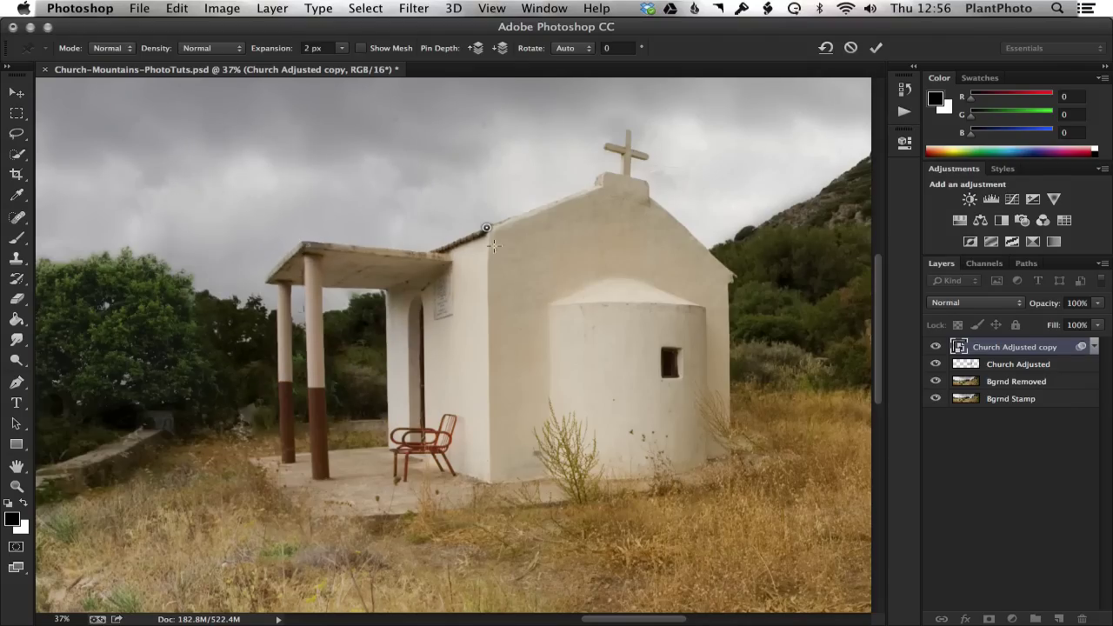
Pin the porch roof, roof peak, cross, right roof edge and lower-right corner; relocate the porch-roof pin.
left_click(430, 251)
left_click(591, 184)
left_click(626, 135)
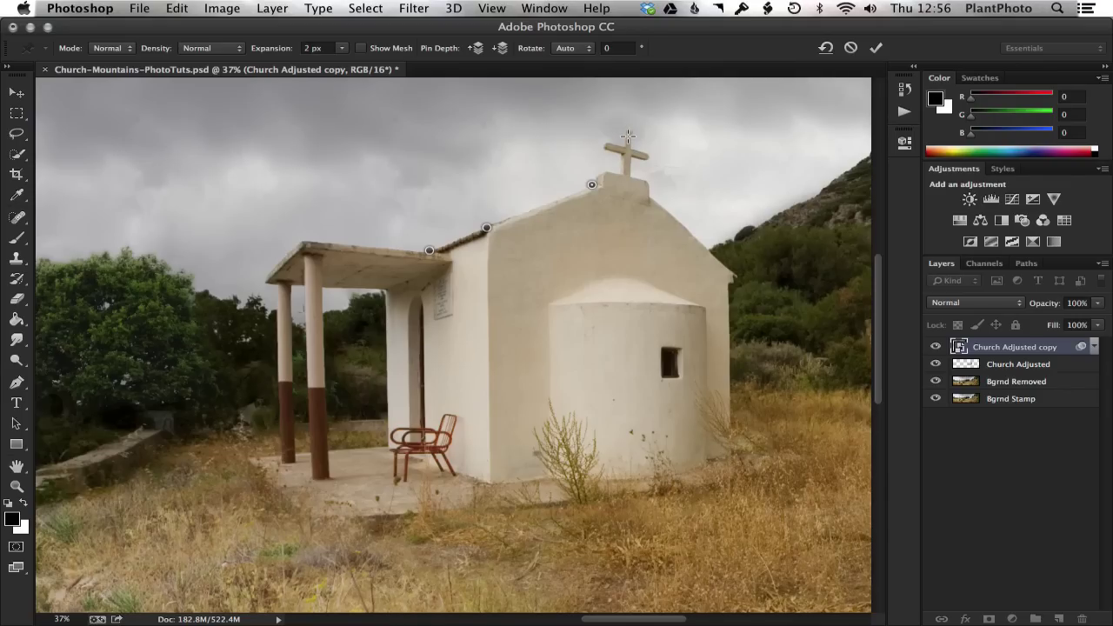
left_click(731, 275)
left_click(730, 454)
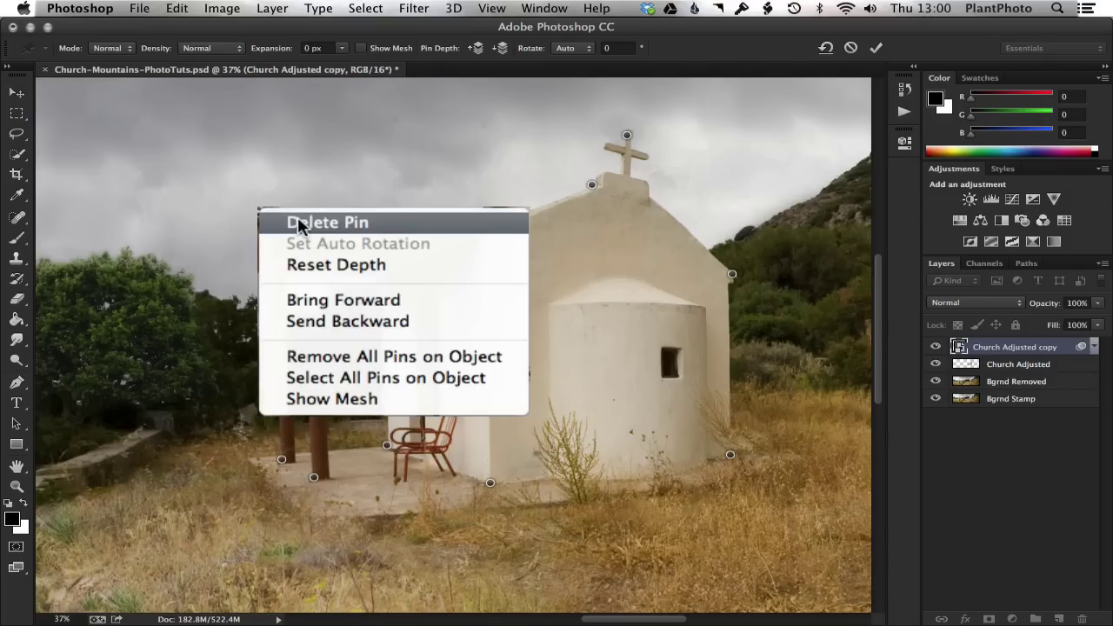
left_click(298, 222)
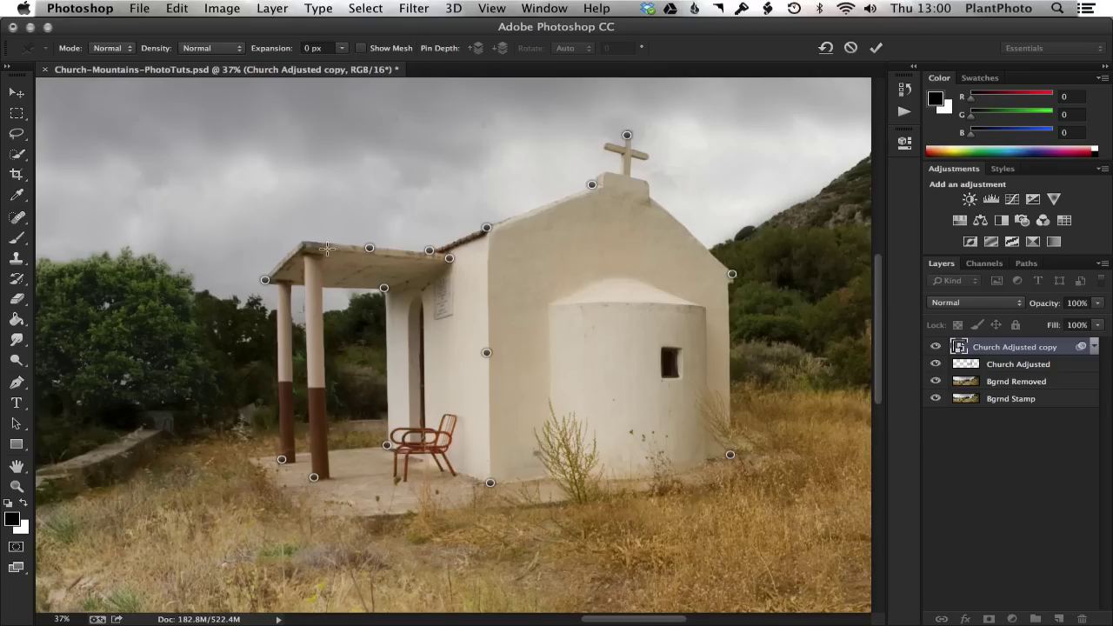
left_click(300, 242)
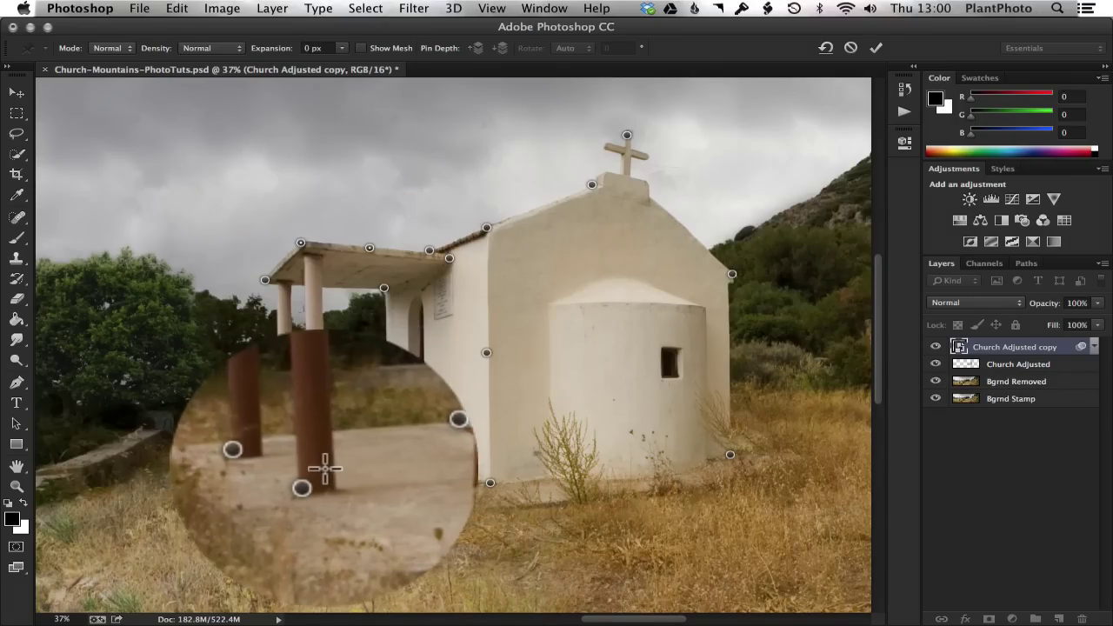
Drag the porch-roof corner pin and nudge porch-edge pins up and down to straighten the roof.
left_click(366, 285)
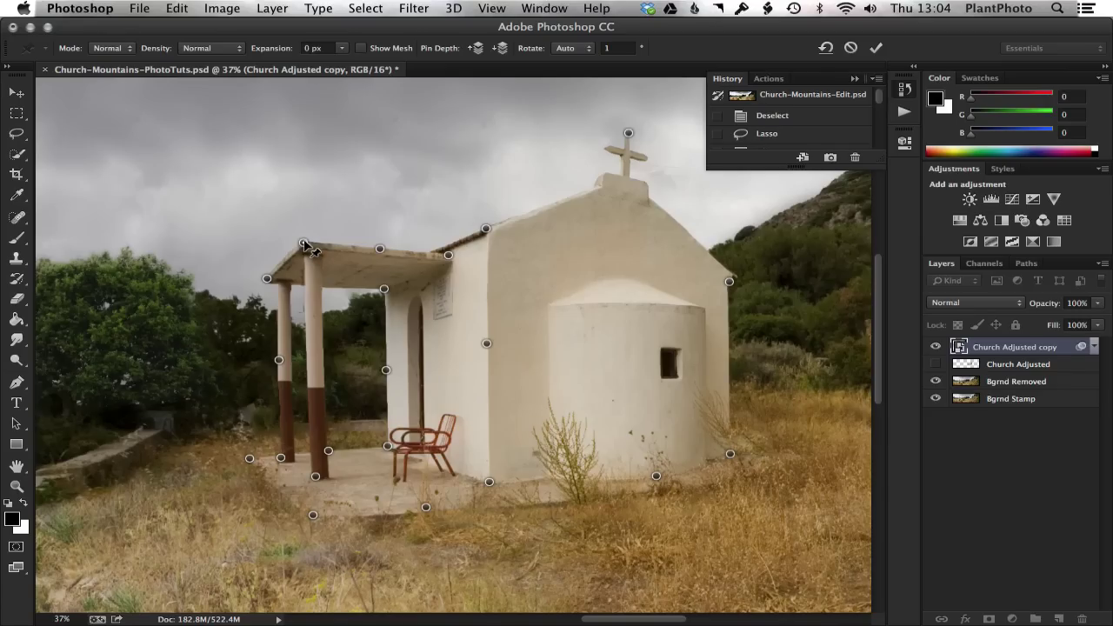
left_click_drag(303, 243, 310, 253)
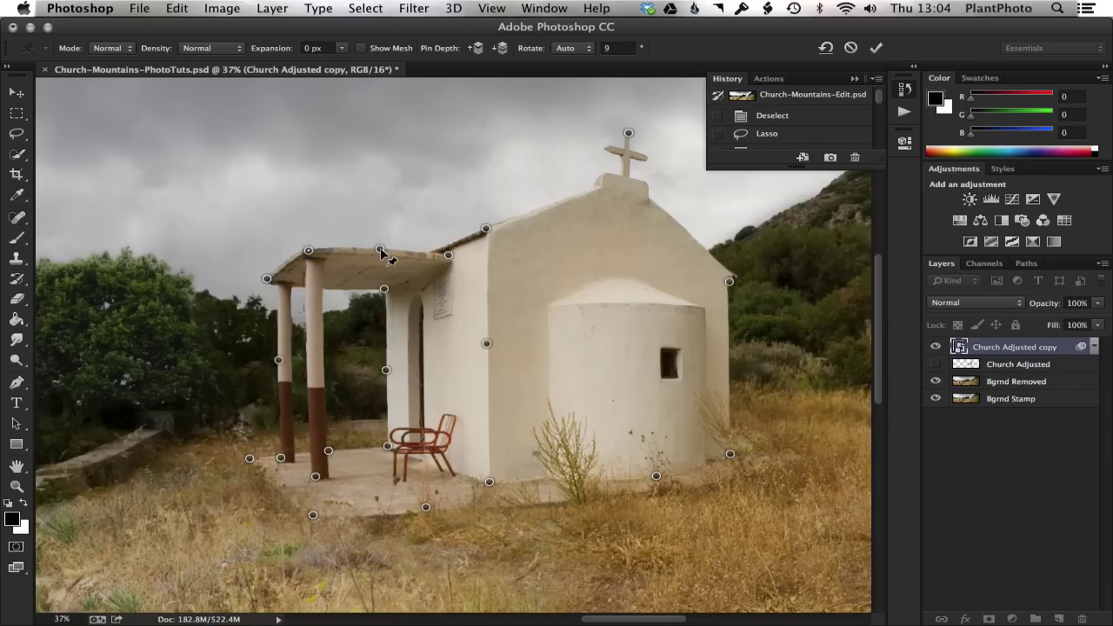
left_click(380, 251)
left_click(323, 288)
key("Up")
key("Up")
key("Up")
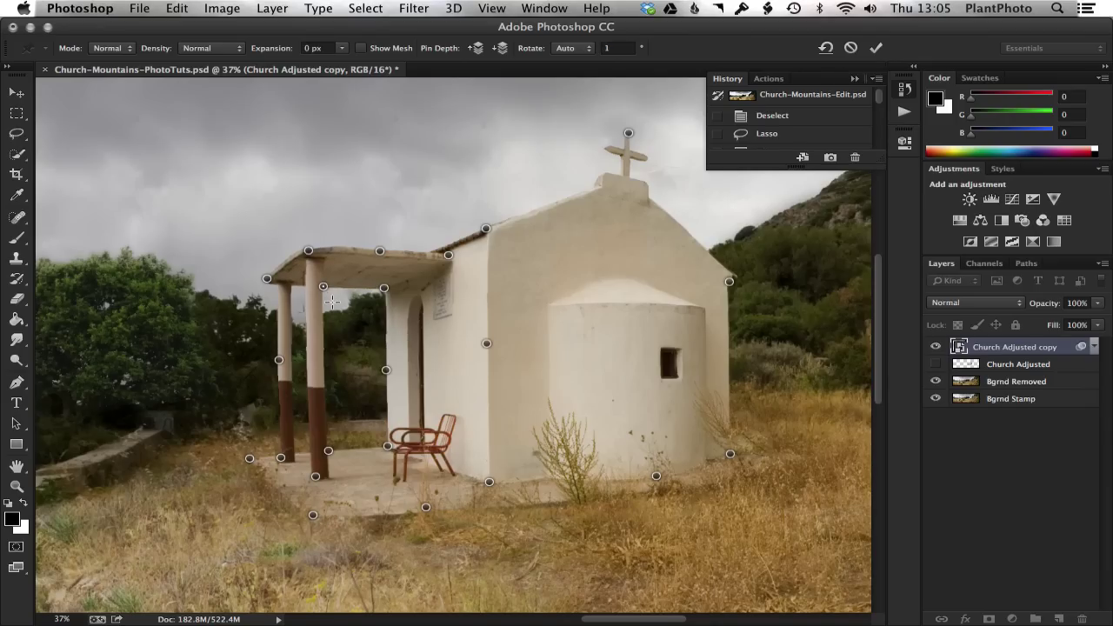
left_click(380, 251)
key("Down")
key("Down")
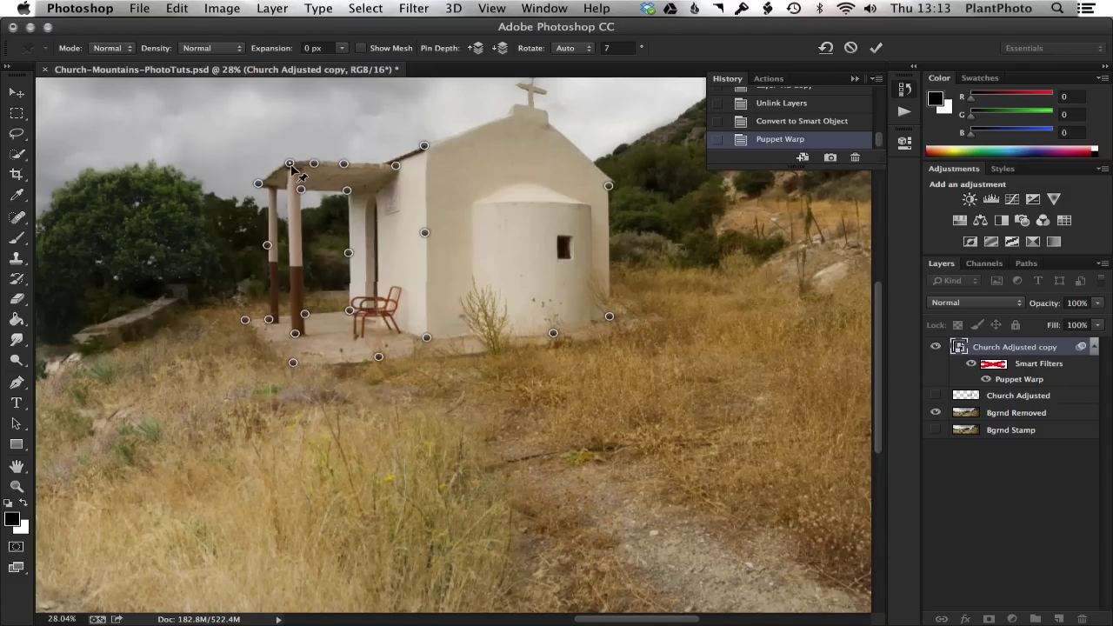
left_click(290, 164)
Commit the Puppet Warp, collapse its smart filters, and toggle Bgrnd Stamp alone to compare before and after.
key("Return")
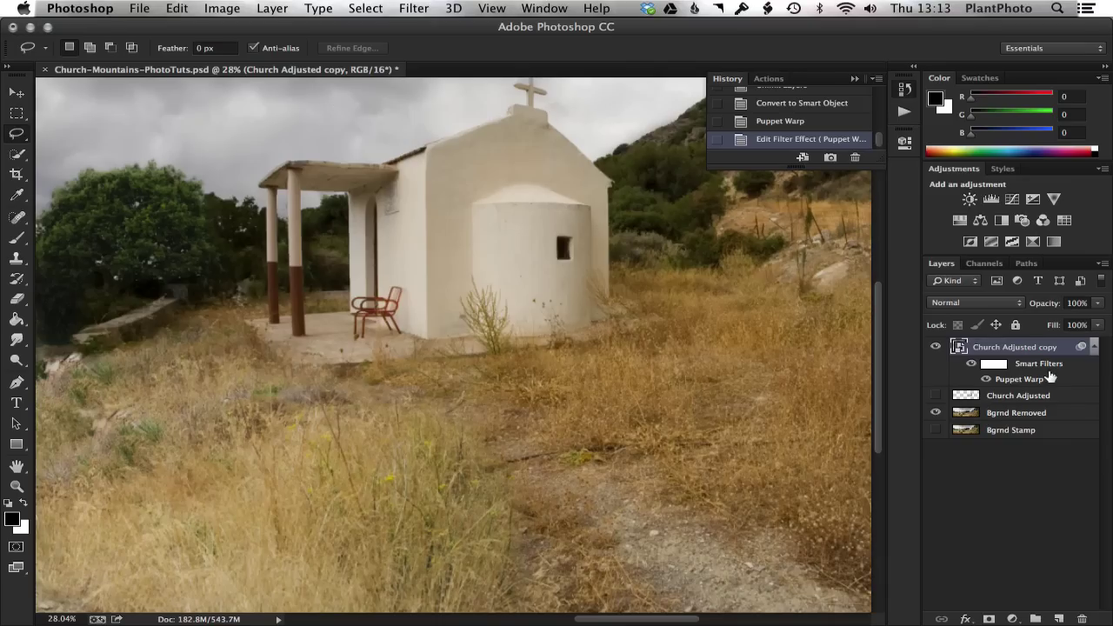
left_click(1092, 348)
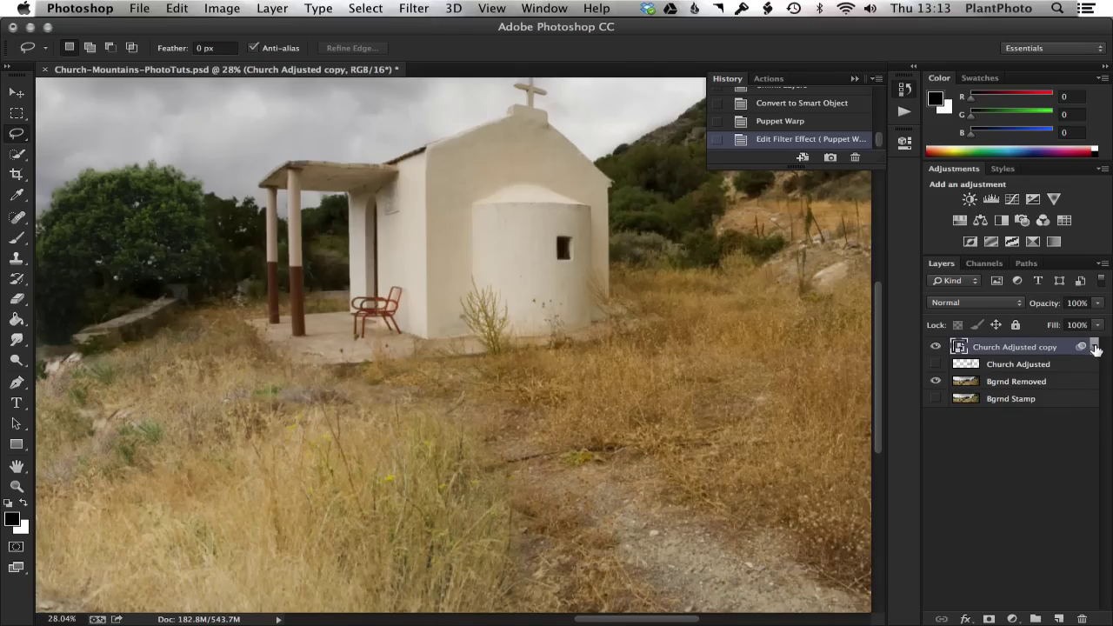
left_click(936, 400, "alt")
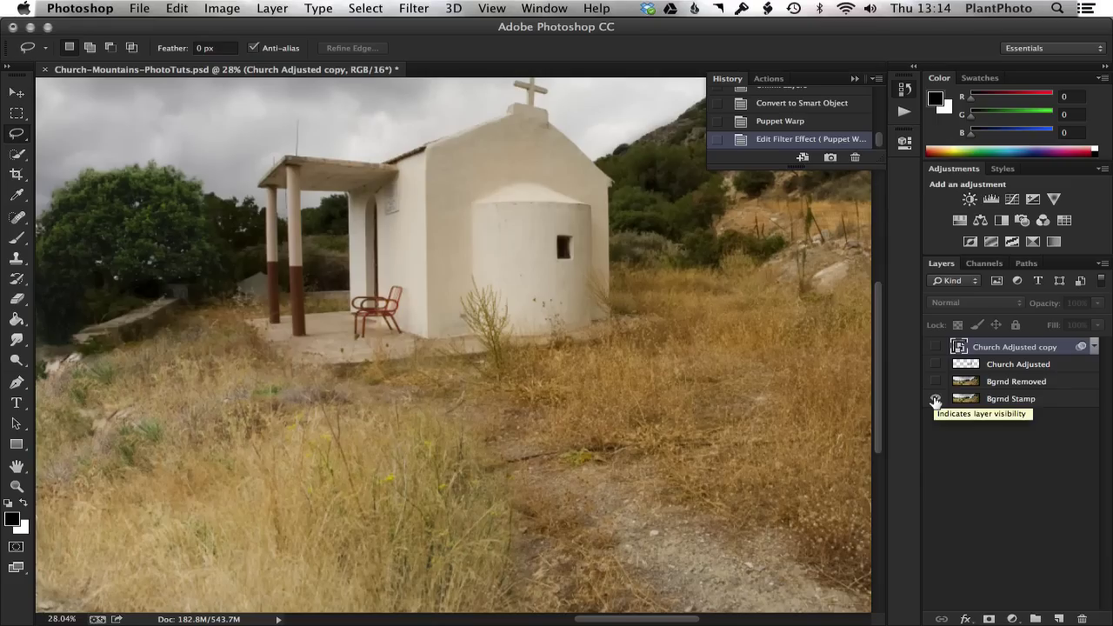
left_click(936, 401, "alt")
left_click(935, 401, "alt")
left_click(936, 401, "alt")
left_click(936, 401, "alt")
left_click(935, 401, "alt")
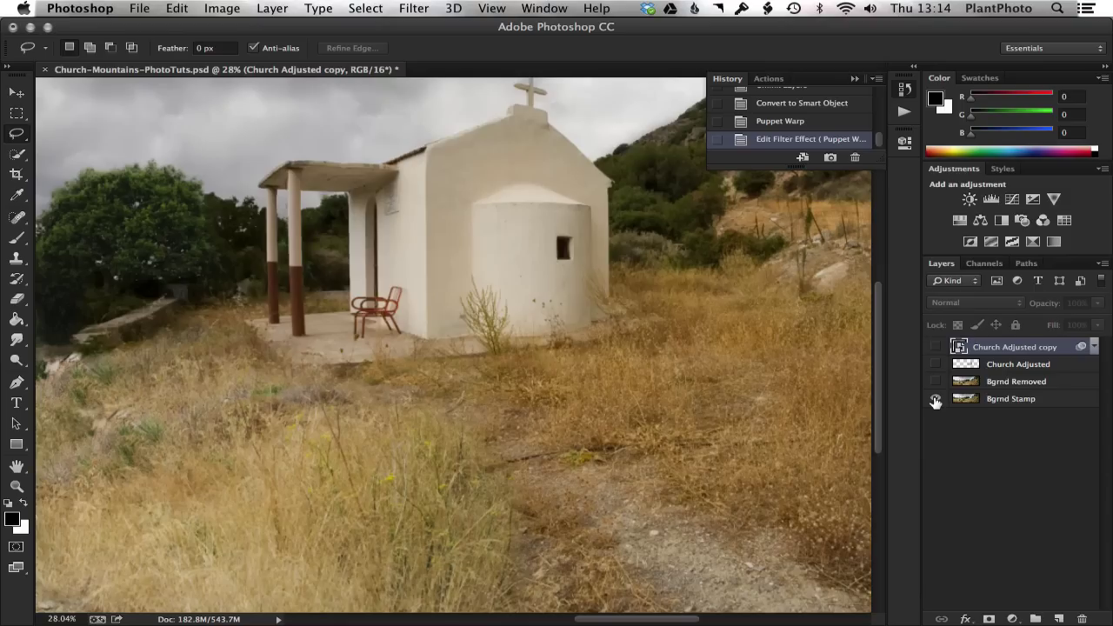
left_click(935, 401, "alt")
left_click(936, 401, "alt")
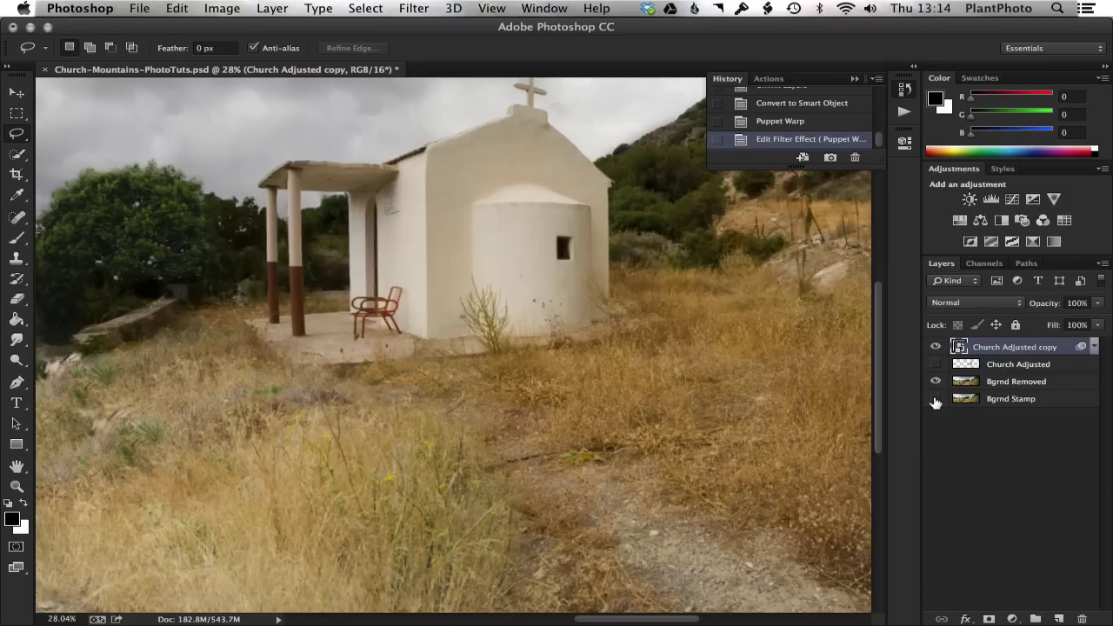
left_click(1093, 346)
Reopen the church's Puppet Warp, test-rotate the cross pin, undo it, and recommit the warp.
double_click(1021, 380)
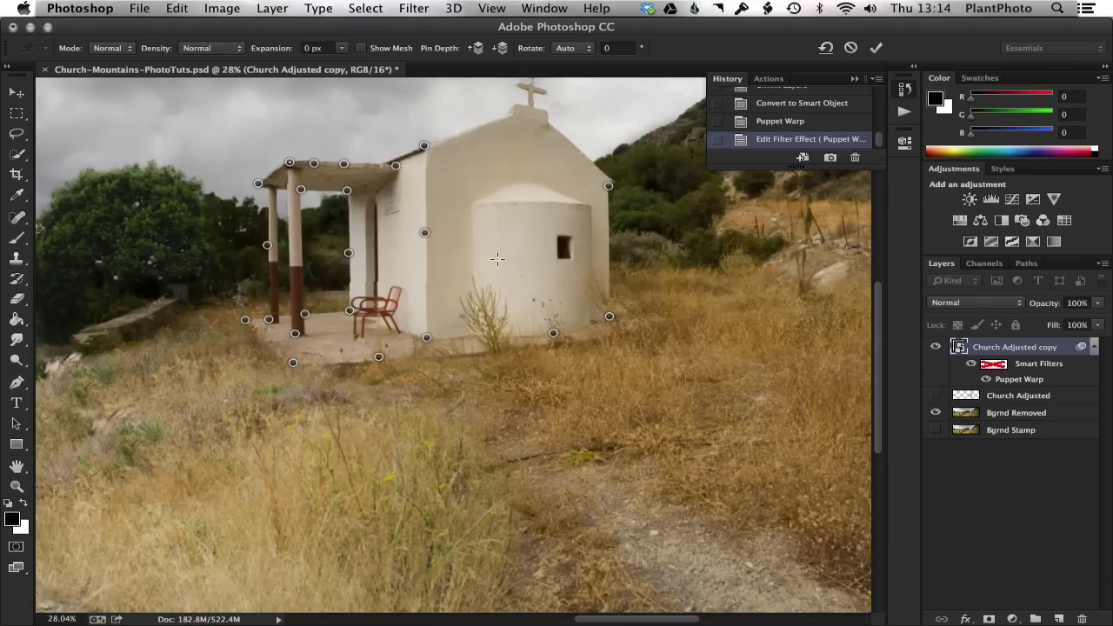
left_click_drag(498, 239, 497, 296)
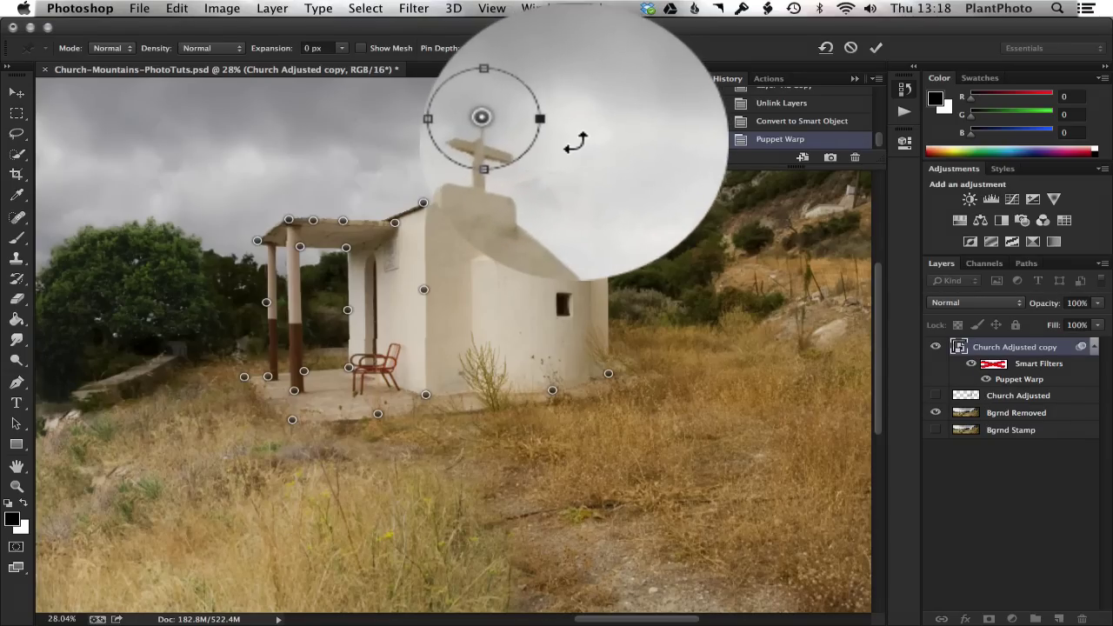
left_click_drag(575, 141, 537, 97)
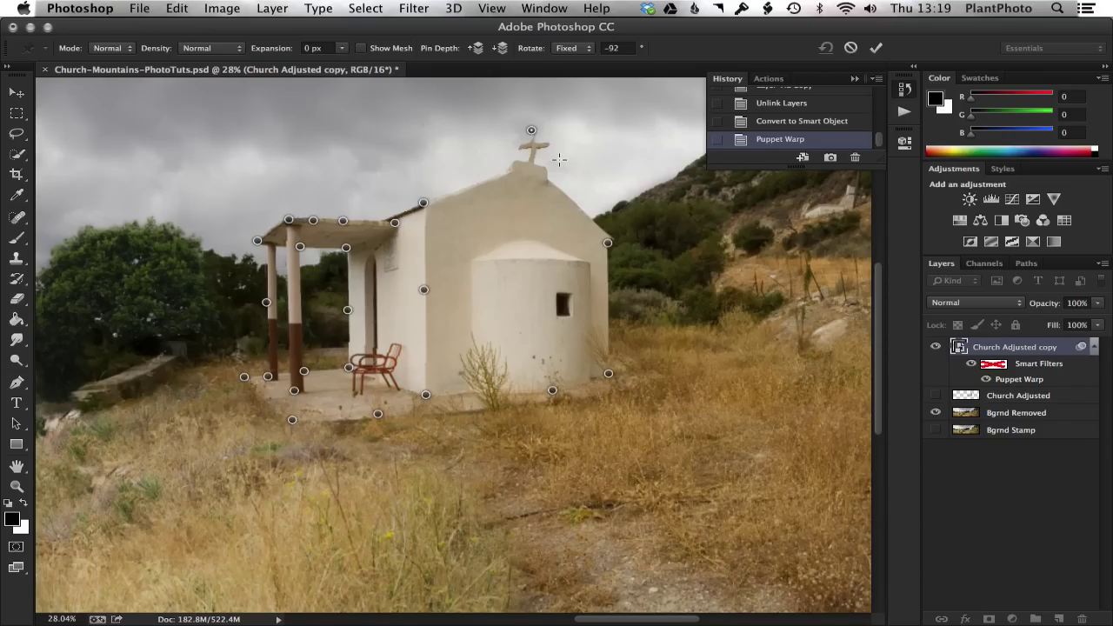
key("super+z")
key("Return")
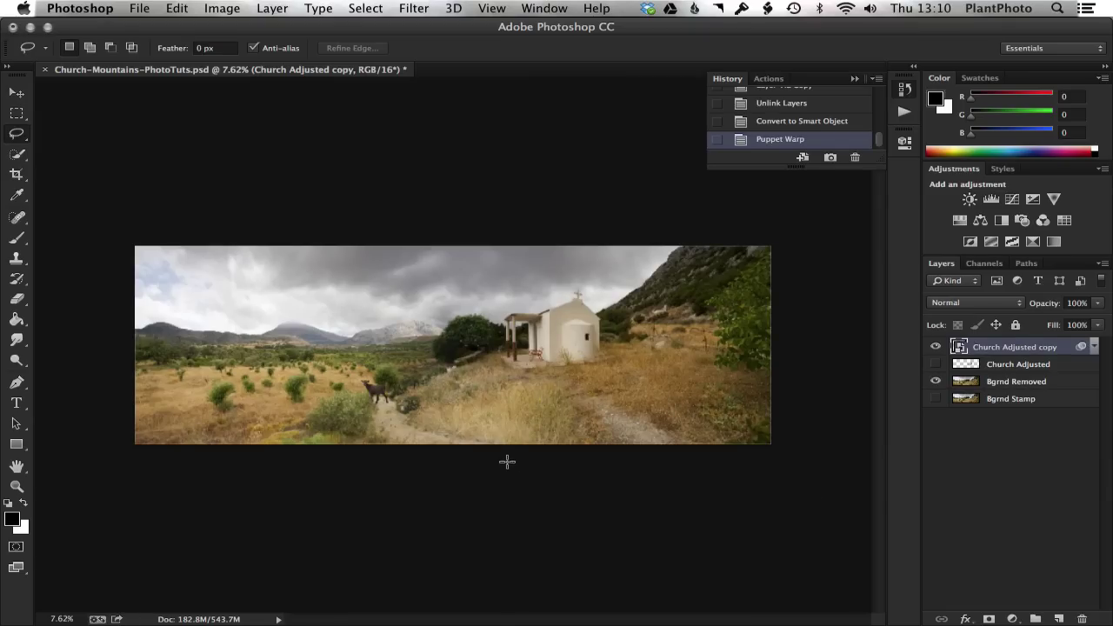
left_click_drag(594, 393, 633, 416)
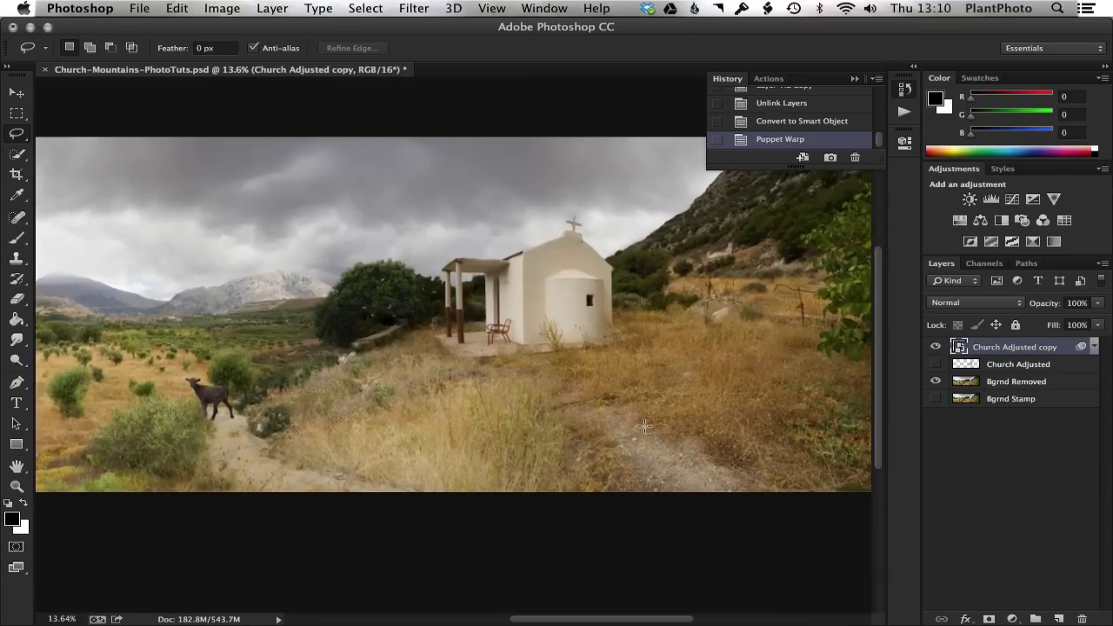
left_click(936, 400, "alt")
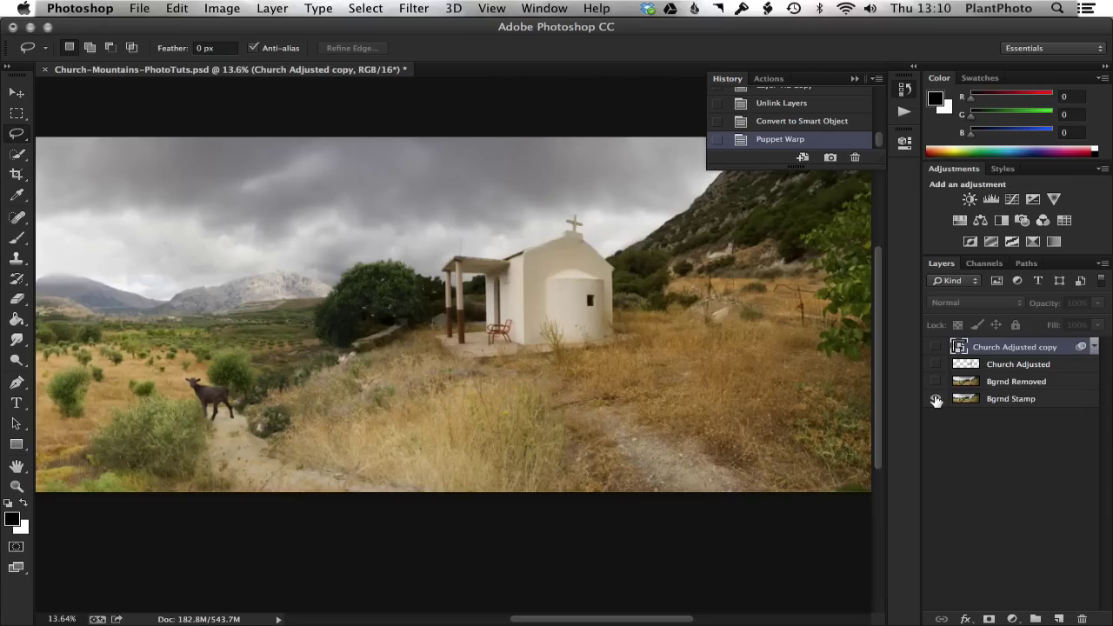
left_click(936, 400, "alt")
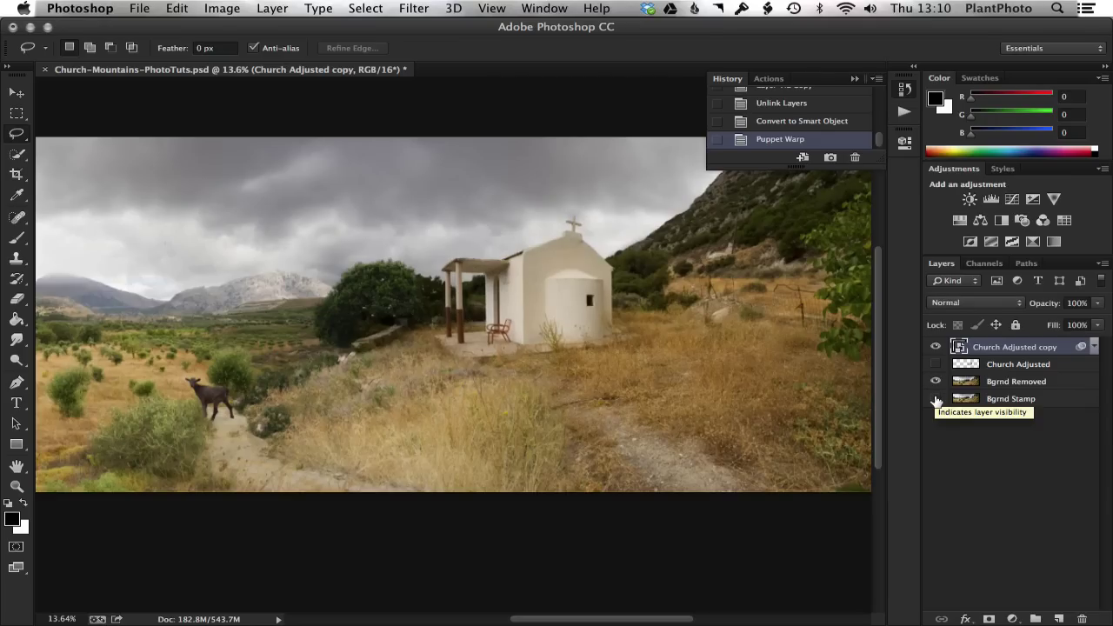
left_click(937, 400, "alt")
left_click(936, 400, "alt")
left_click(936, 400, "alt")
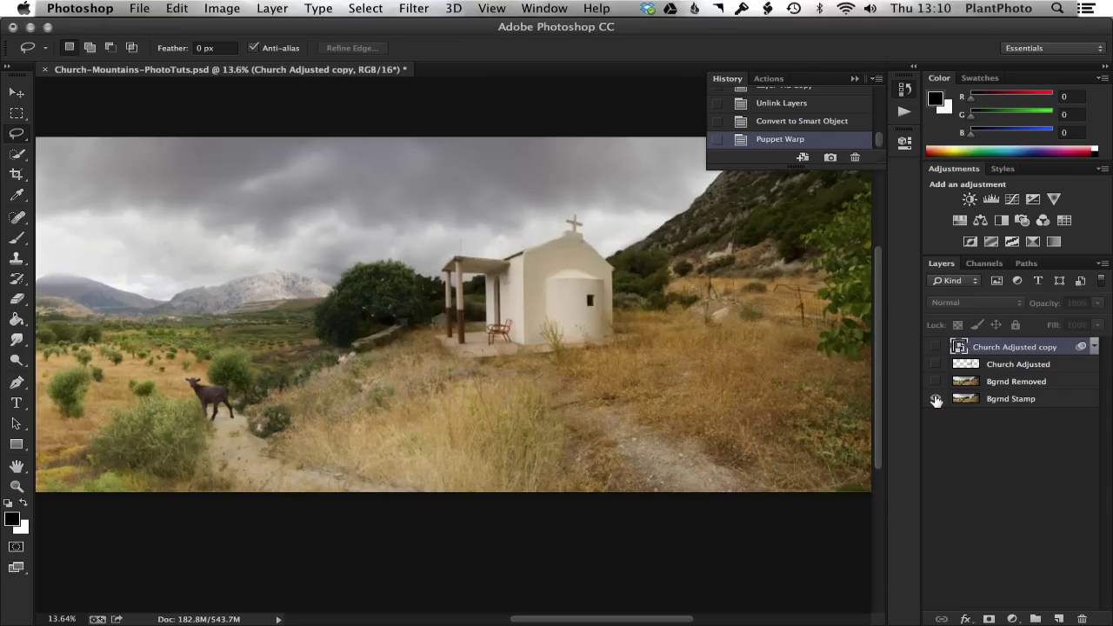
left_click(936, 400, "alt")
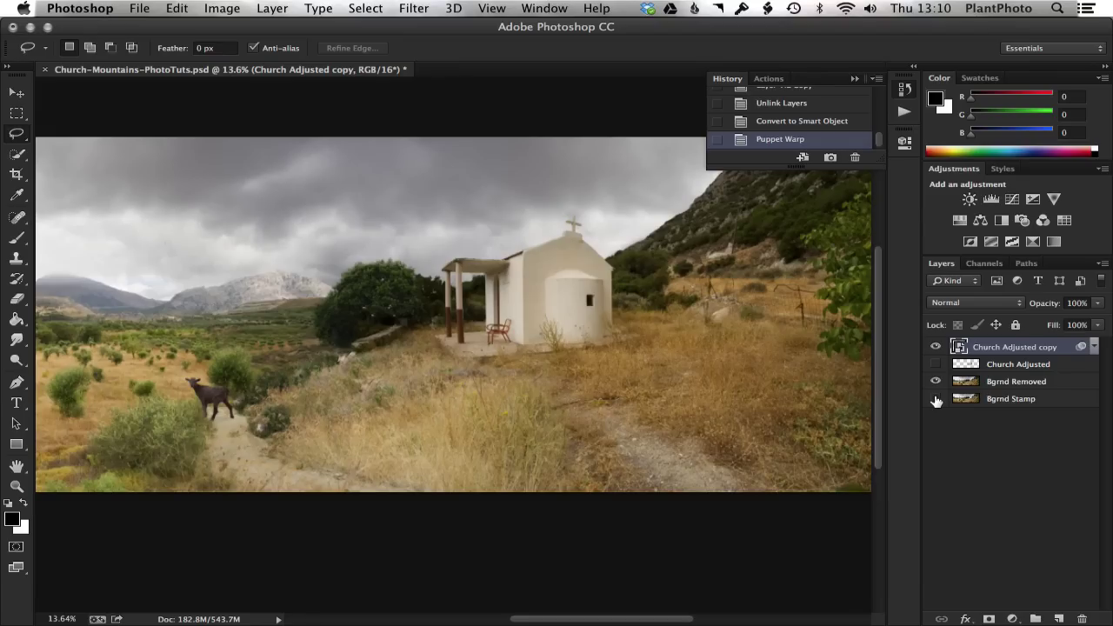
left_click(936, 400, "alt")
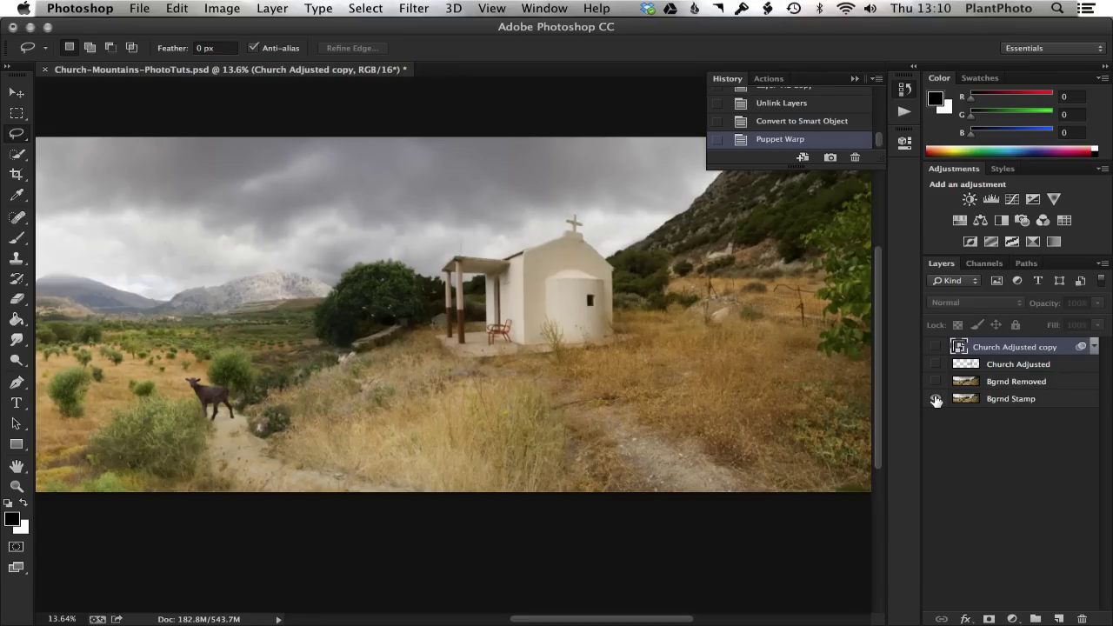
left_click(936, 400, "alt")
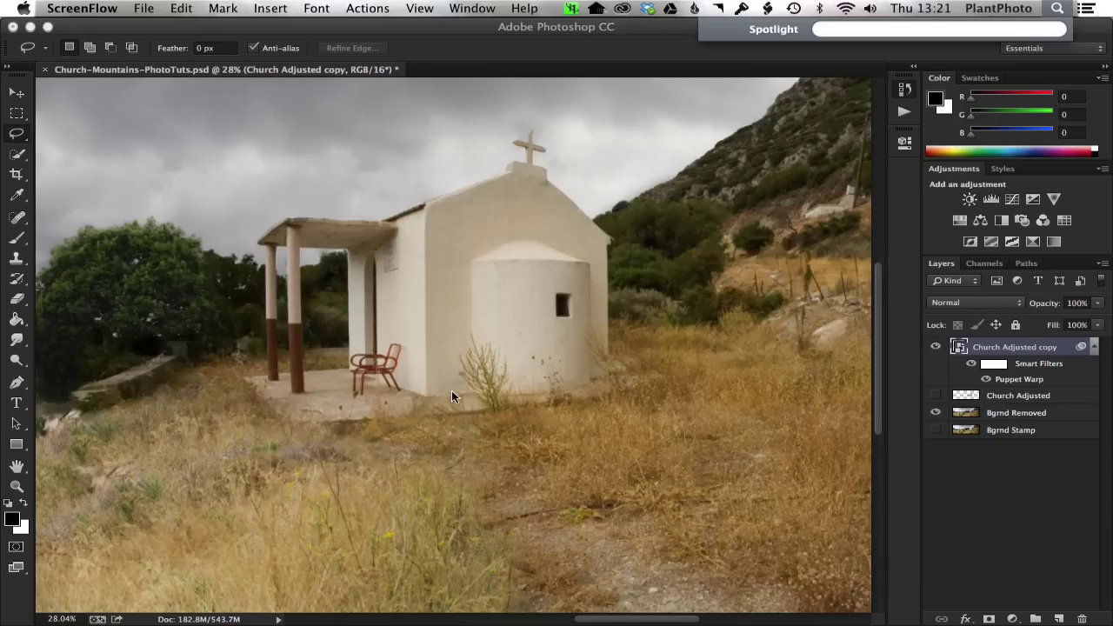
left_click(451, 390)
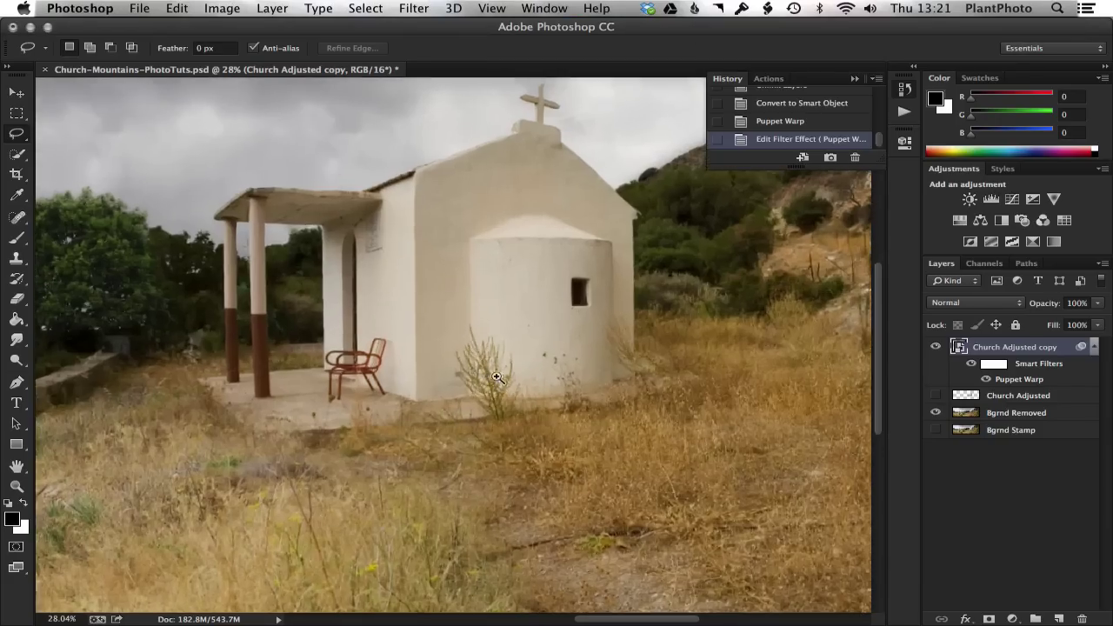
mouse_move(495, 377)
left_mouse_down()
mouse_move(439, 328)
mouse_move(447, 323)
mouse_move(470, 360)
mouse_move(544, 347)
left_mouse_up()
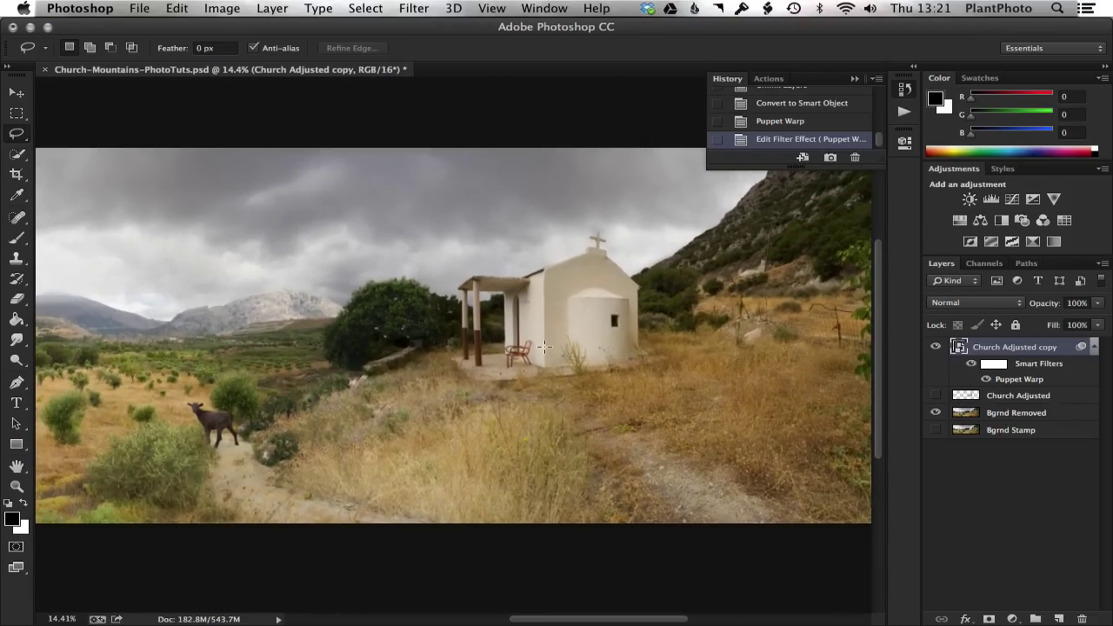